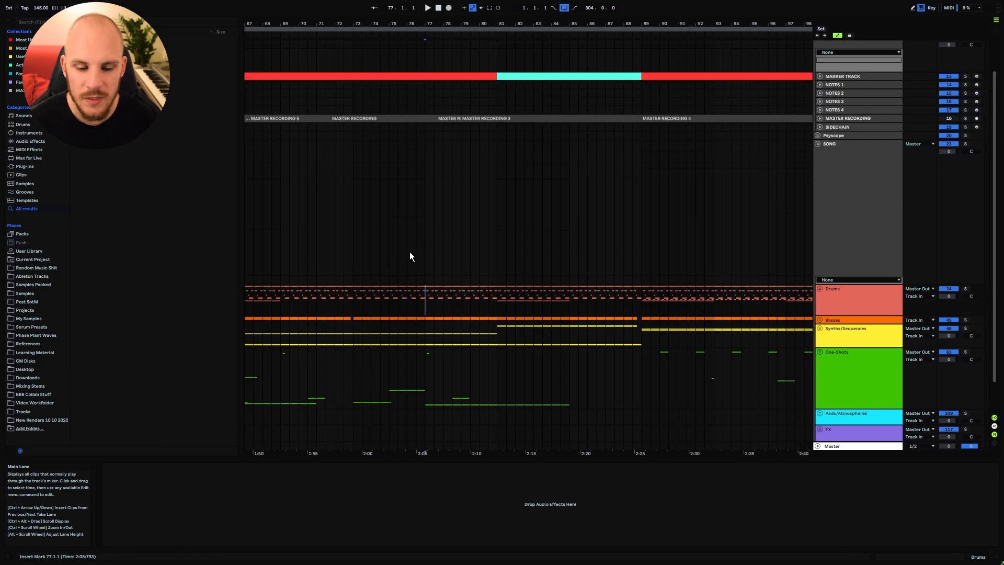
# Step: Play the arrangement from bar 77 to hear the section leading up to bar 89
pyautogui.press('space')
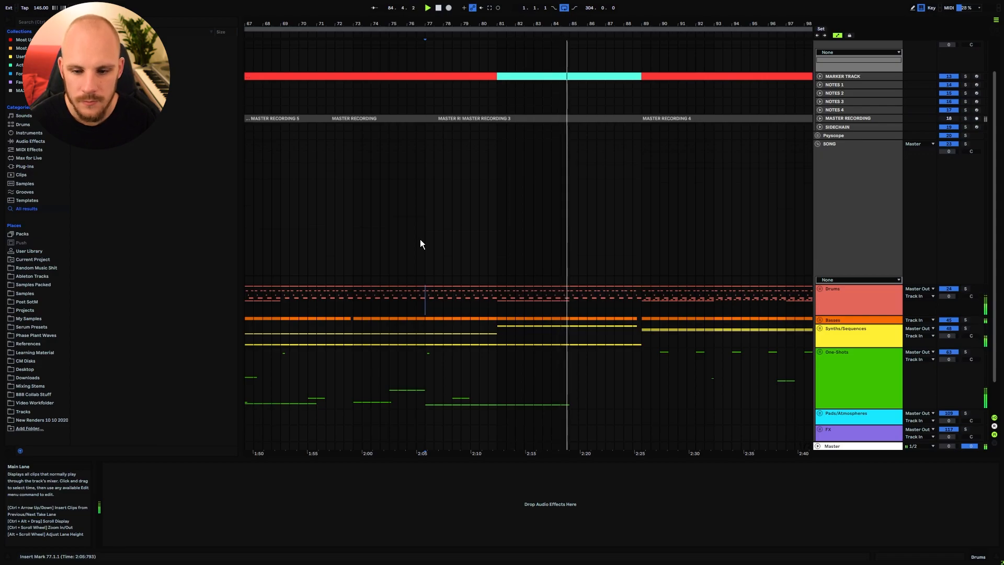
pyautogui.moveTo(420, 243); pyautogui.dragTo(332, 175)
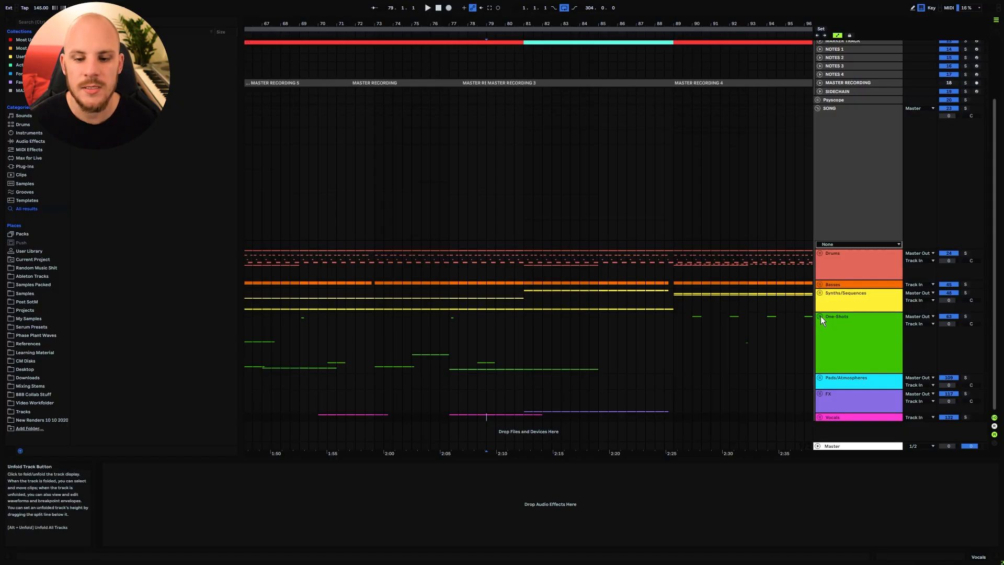
# Step: Unfold the One-Shots group and its track 108, solo that track and play its clip from bar 77
pyautogui.click(820, 316)
pyautogui.scroll(-10, 566, 350)
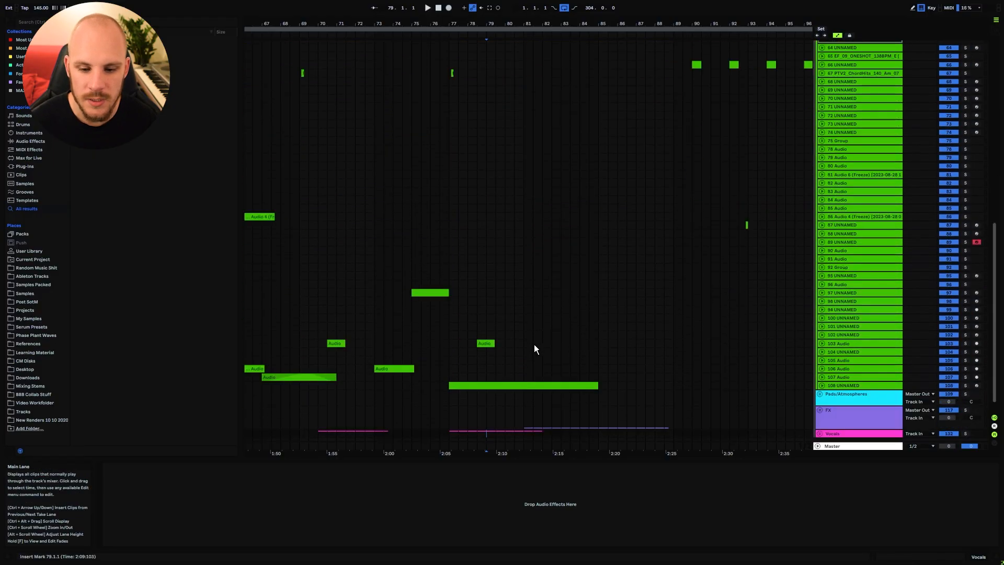
pyautogui.scroll(-1, 534, 348)
pyautogui.click(822, 369)
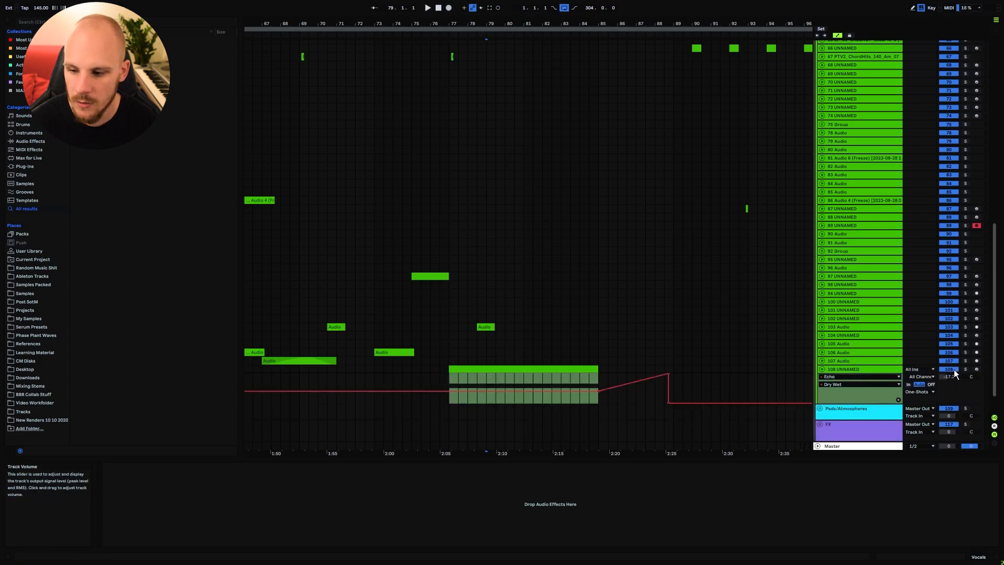
pyautogui.click(450, 381)
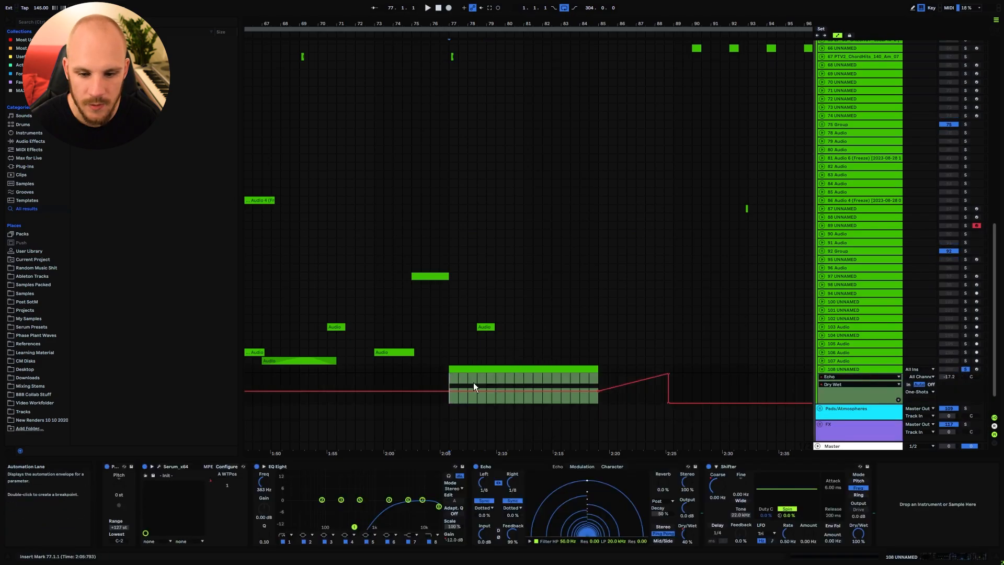
pyautogui.press('space')
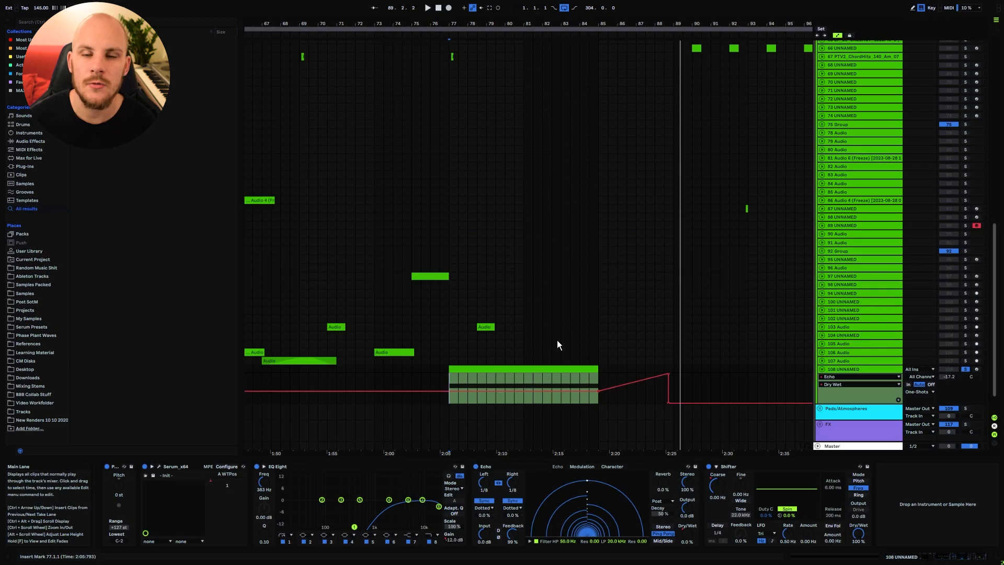
# Step: Inspect the oscillator A wavetable packs in track 108's Serum and play the clip with its wavetable in view
pyautogui.click(159, 466)
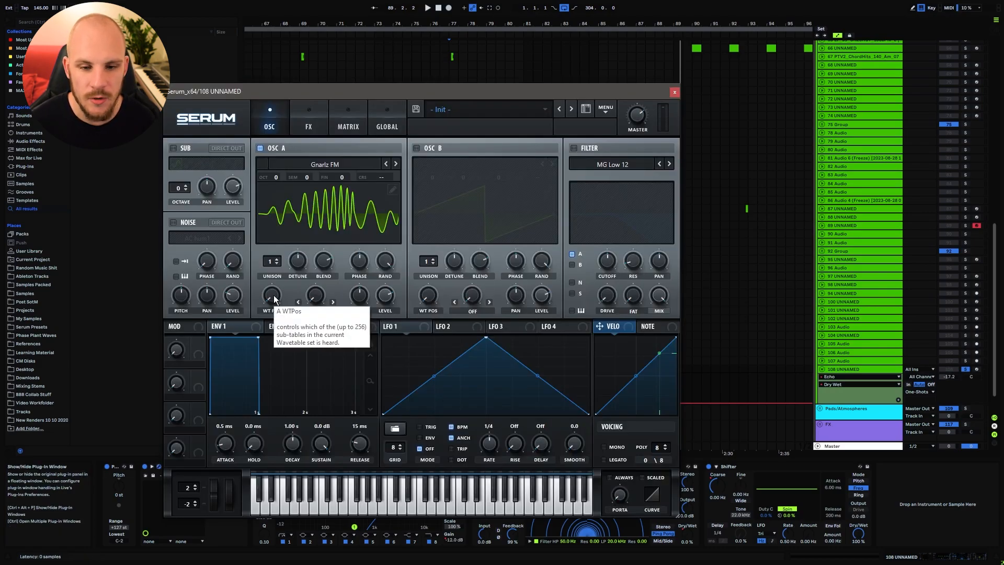
pyautogui.click(338, 164)
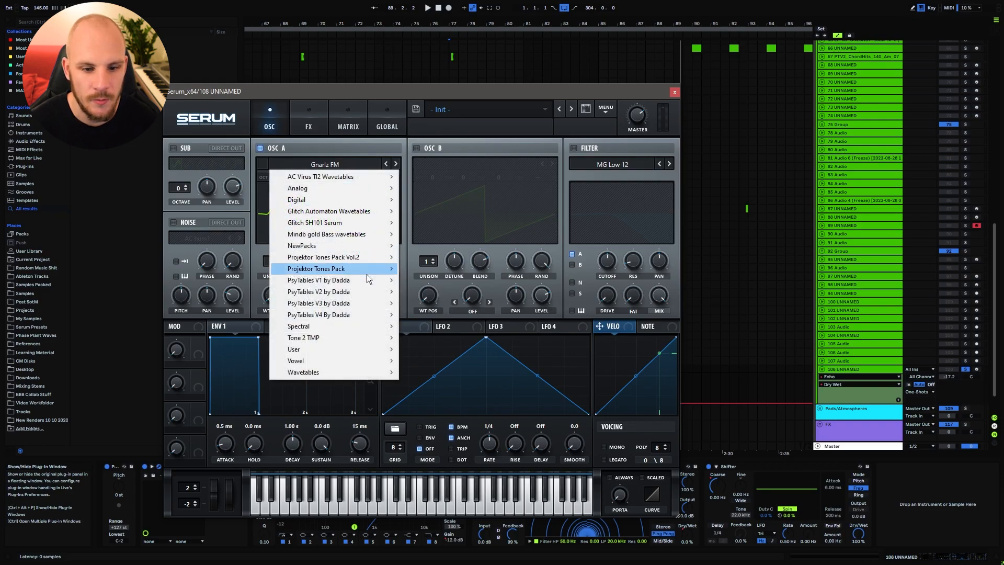
pyautogui.moveTo(365, 285)
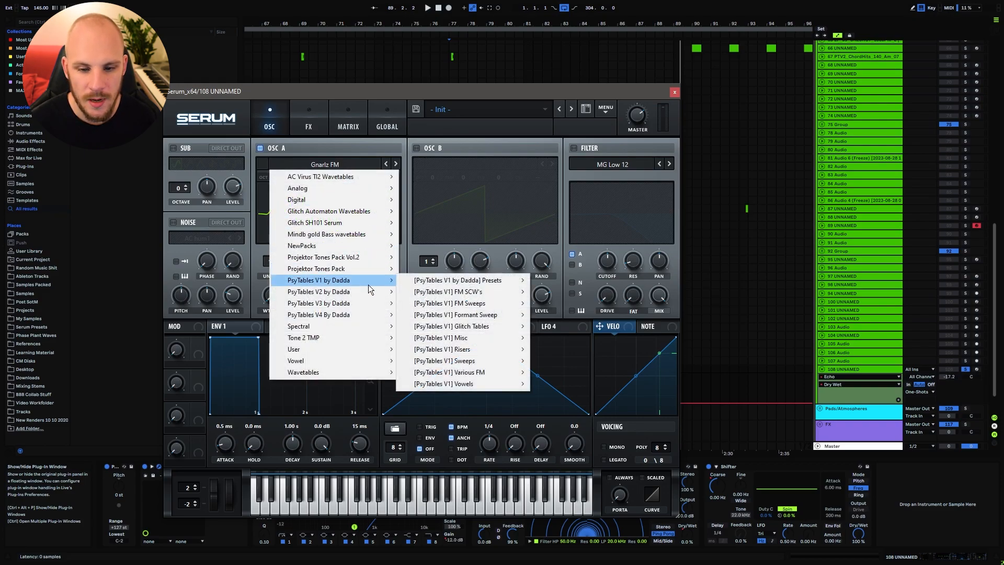
pyautogui.moveTo(359, 303)
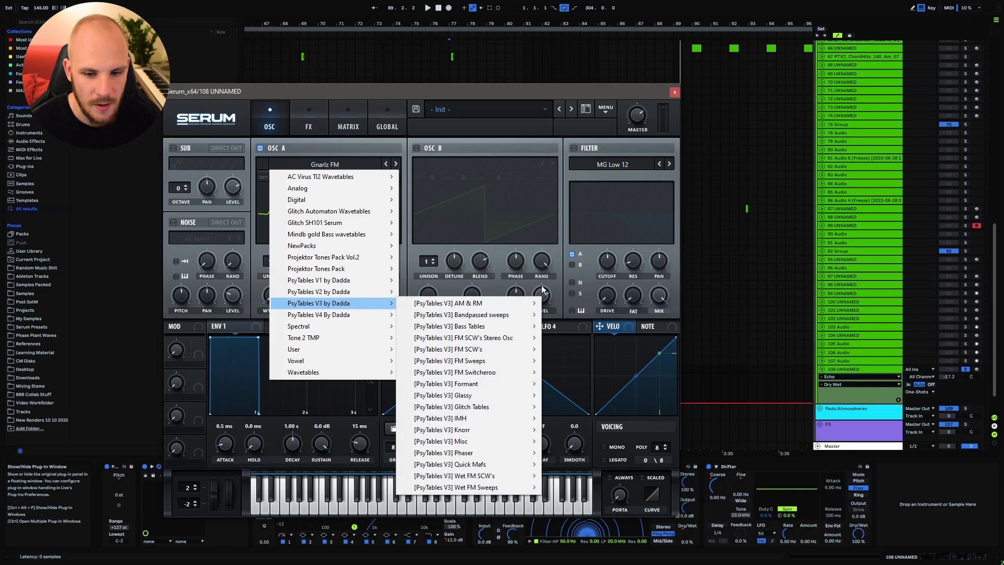
pyautogui.click(385, 103)
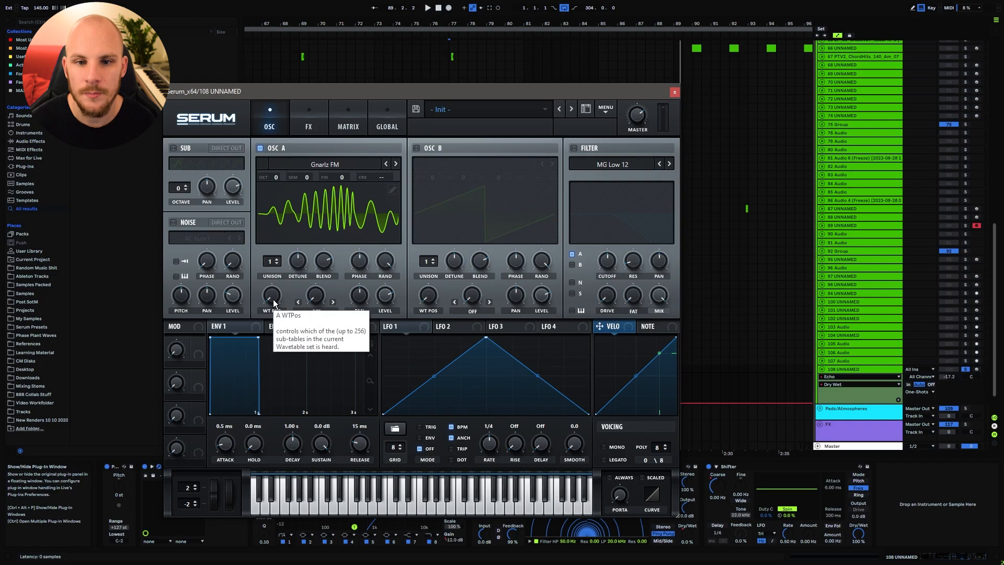
pyautogui.press('space')
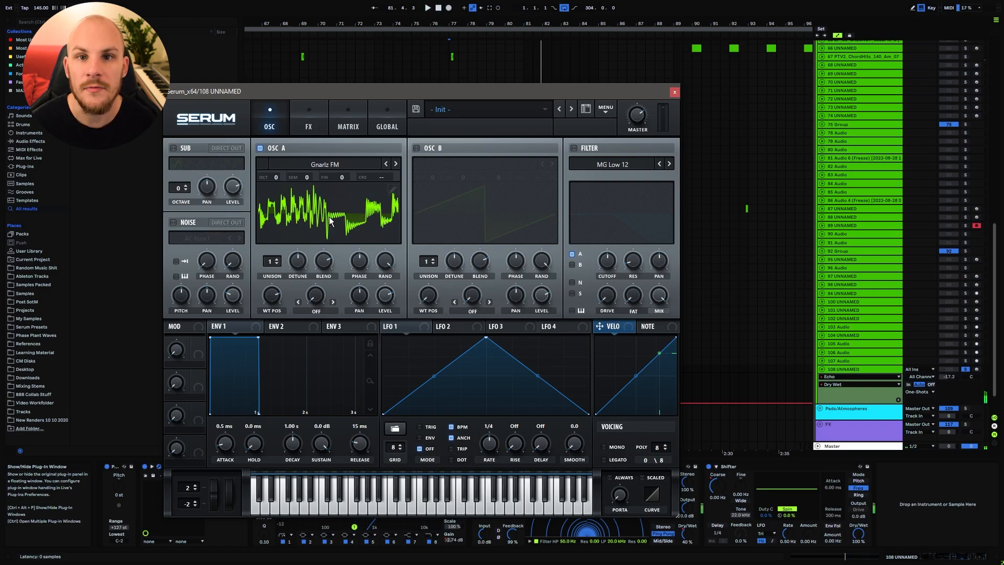
pyautogui.hotkey('ctrl', 'alt', 'p')
# Step: Examine track 108's automation after bar 85, showing the Echo Dry/Wet curve and the Shifter Coarse curve
pyautogui.scroll(-2, 532, 384)
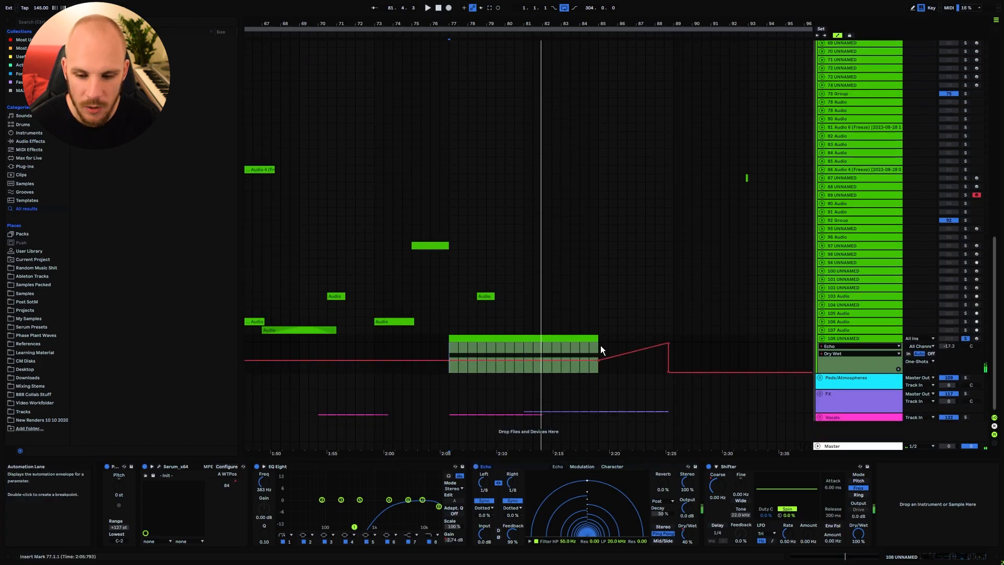
pyautogui.moveTo(601, 344); pyautogui.dragTo(659, 343)
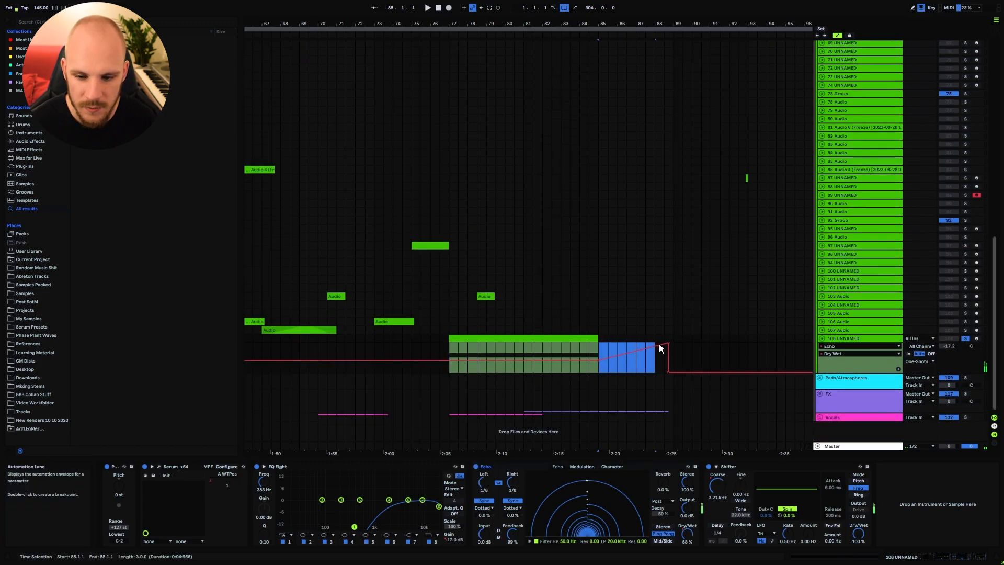
pyautogui.click(688, 536)
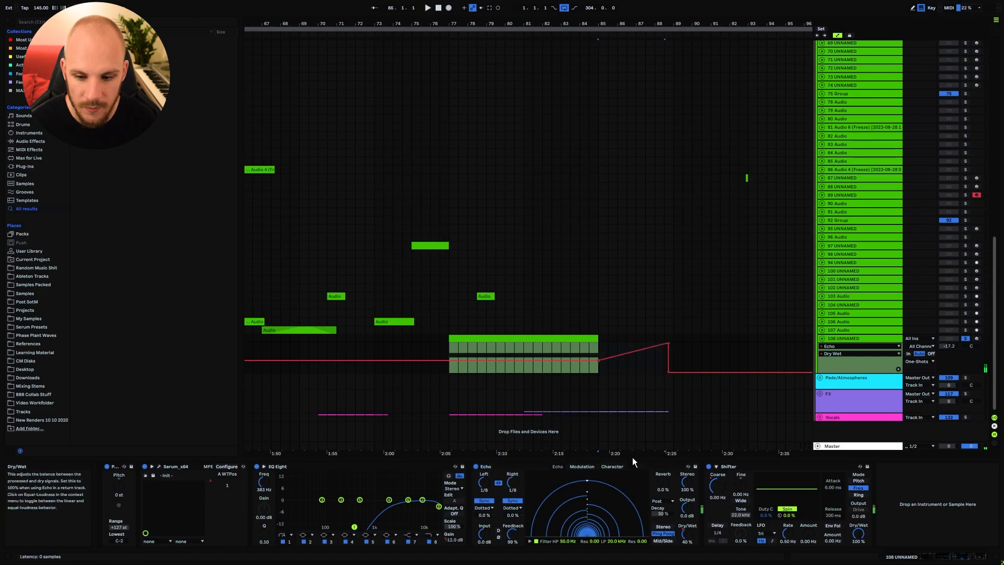
pyautogui.moveTo(668, 343)
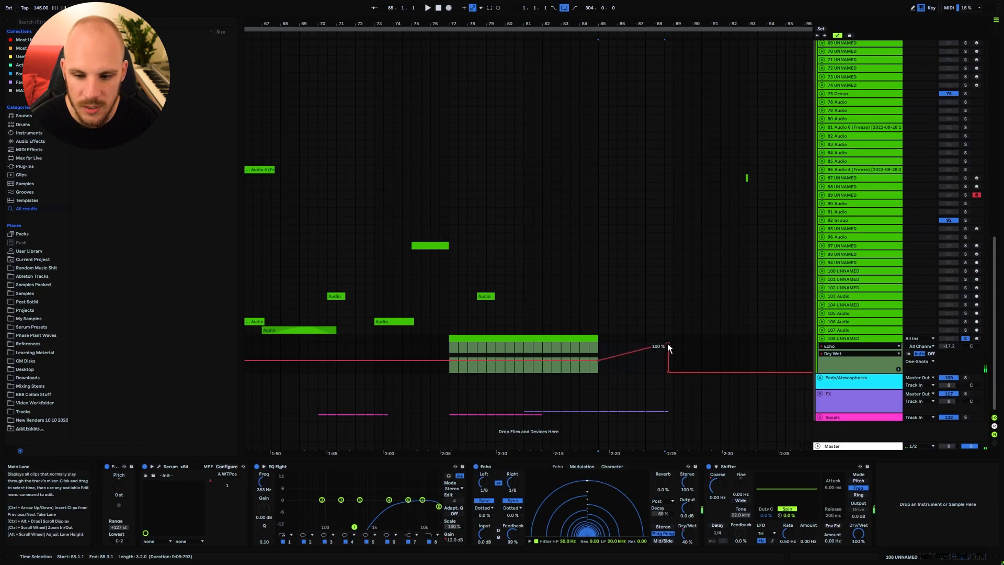
pyautogui.click(716, 486)
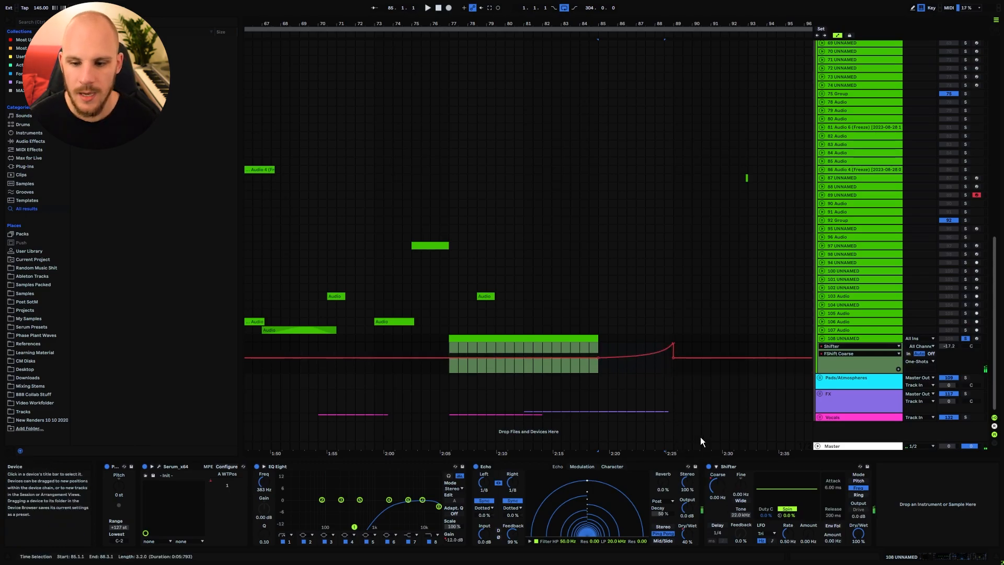
pyautogui.click(601, 369)
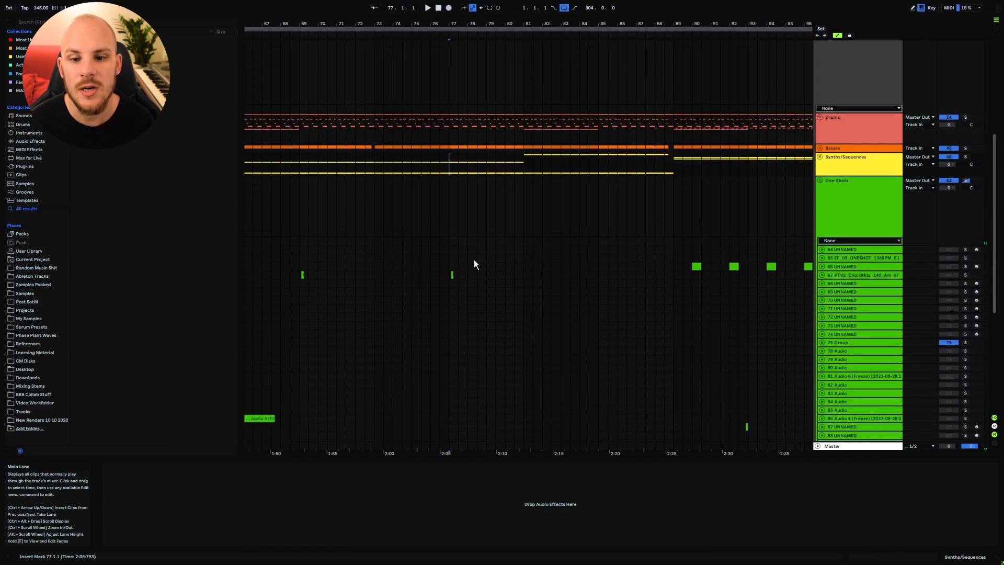
# Step: Examine the Synths/Sequences group from bar 77, the change at bar 81 and the gap from 88.4.1 to 89.1.1
pyautogui.moveTo(450, 164); pyautogui.dragTo(518, 167)
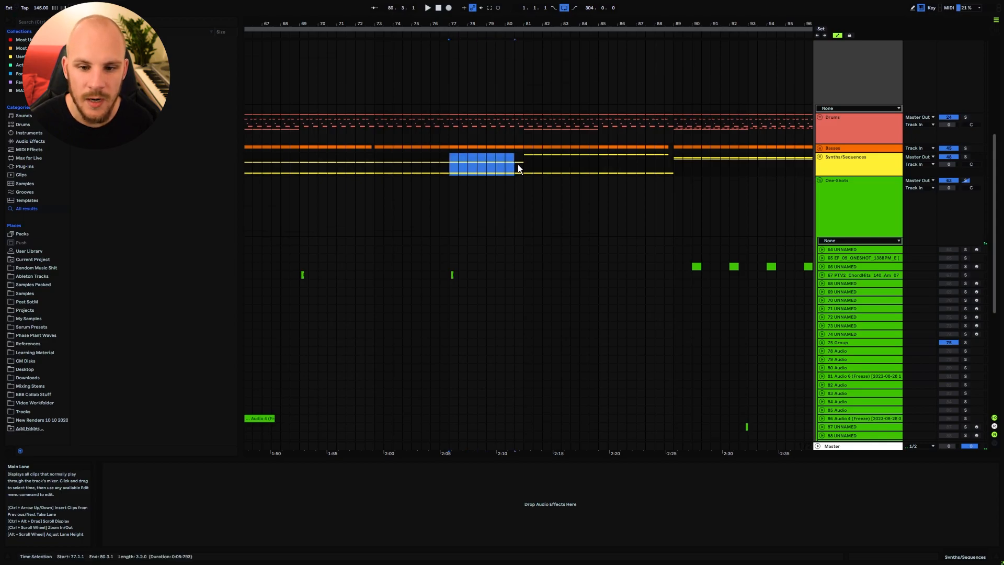
pyautogui.click(528, 171)
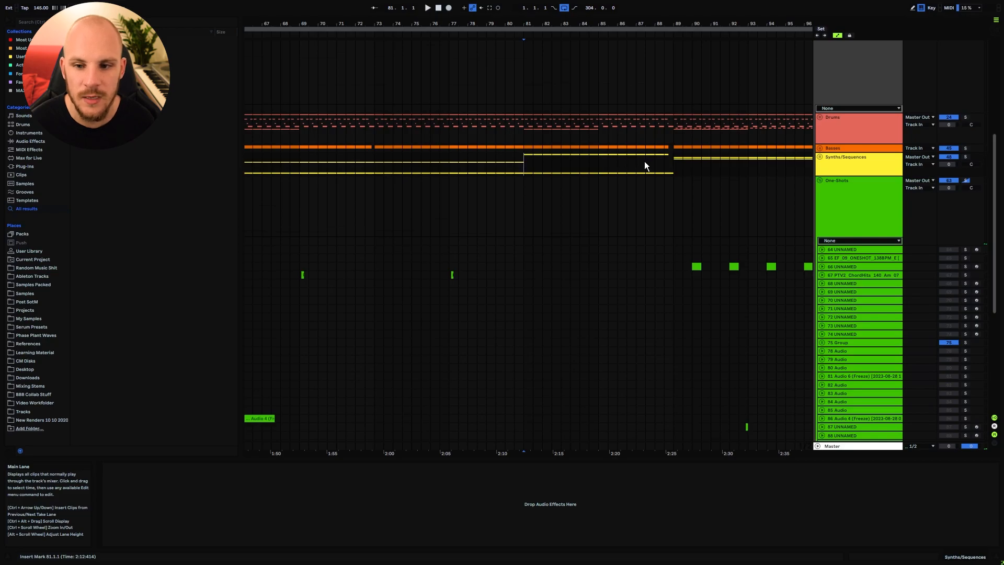
pyautogui.moveTo(678, 25); pyautogui.dragTo(657, 164)
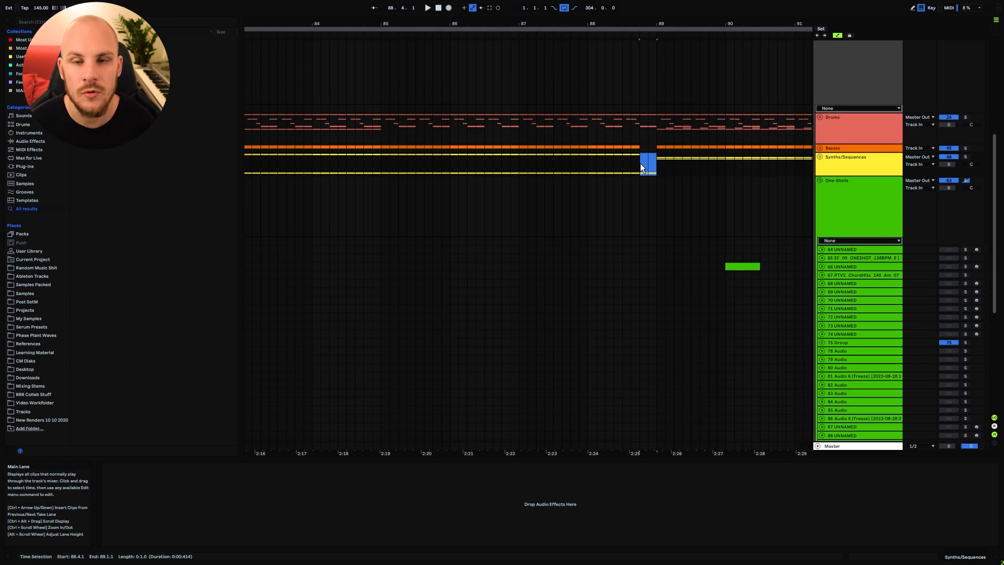
# Step: Compare the vocal clip and the long one-shot clip starting at bar 77 with the Drums group at bar 81
pyautogui.click(423, 383)
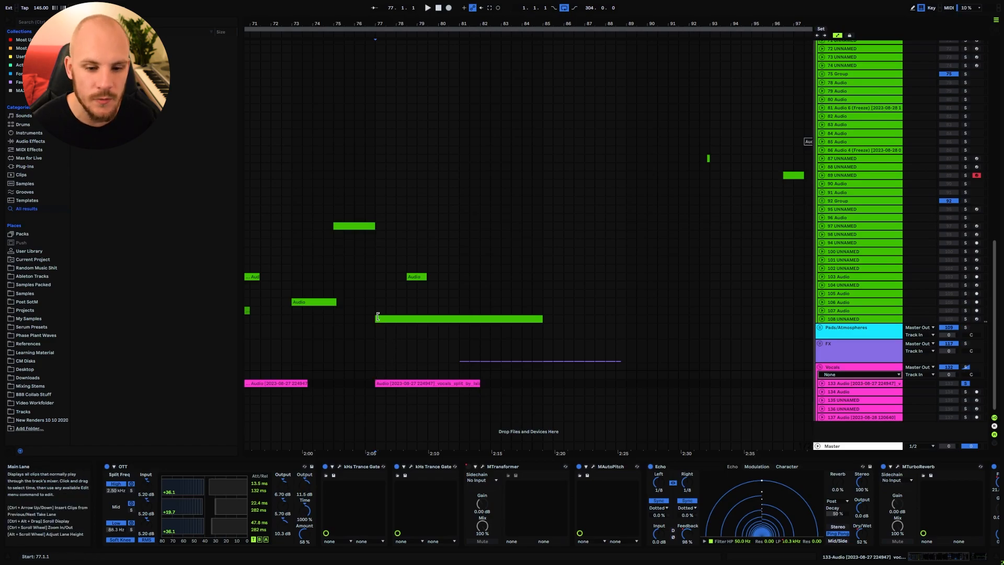
pyautogui.click(452, 319)
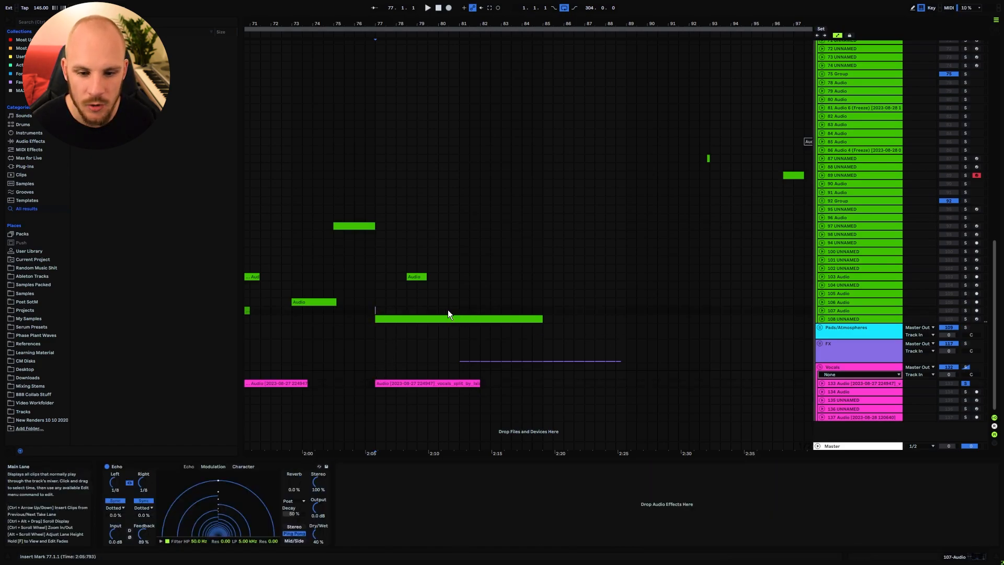
pyautogui.scroll(10, 460, 308)
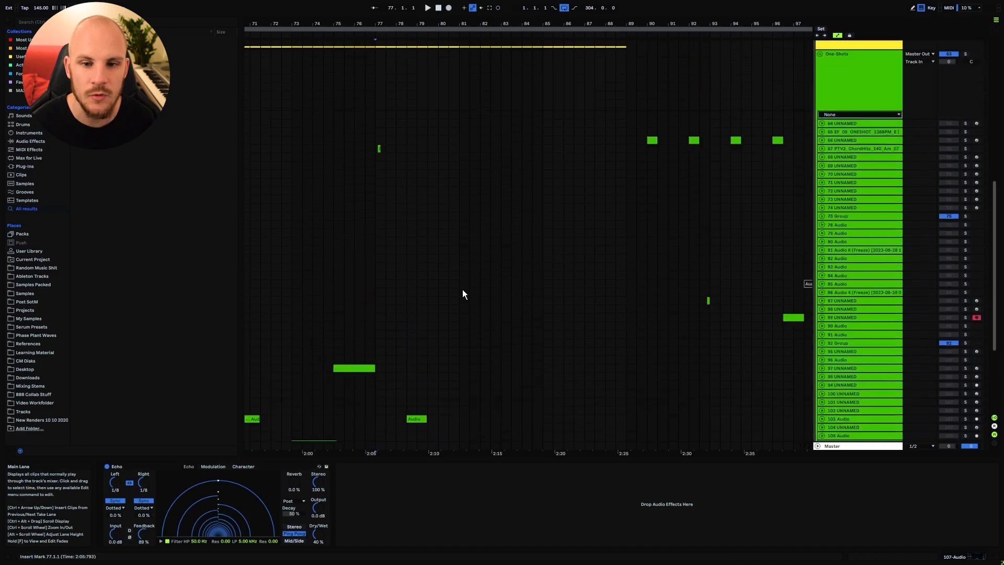
pyautogui.click(460, 174)
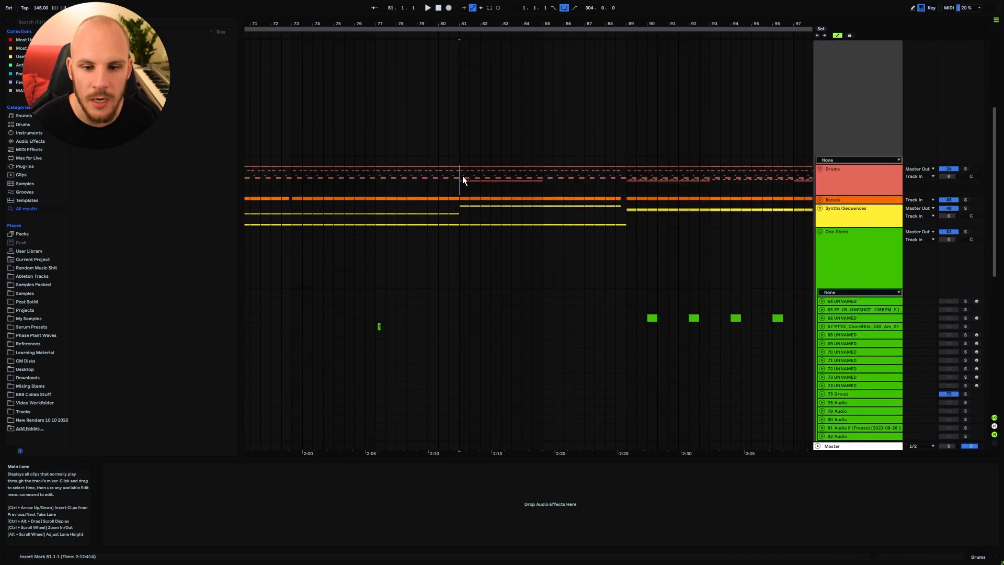
# Step: Mark the span up to bar 89 on the vocal track and play the soloed vocals from bar 77
pyautogui.scroll(-3, 446, 296)
pyautogui.scroll(-8, 446, 302)
pyautogui.moveTo(375, 383); pyautogui.dragTo(475, 385)
pyautogui.moveTo(536, 385); pyautogui.dragTo(543, 384)
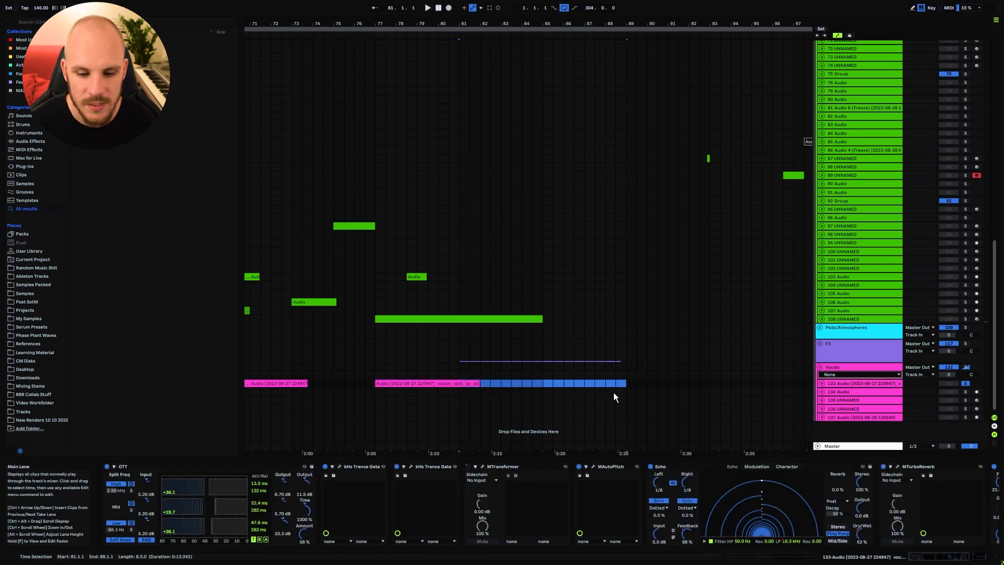
pyautogui.click(375, 374)
pyautogui.press('space')
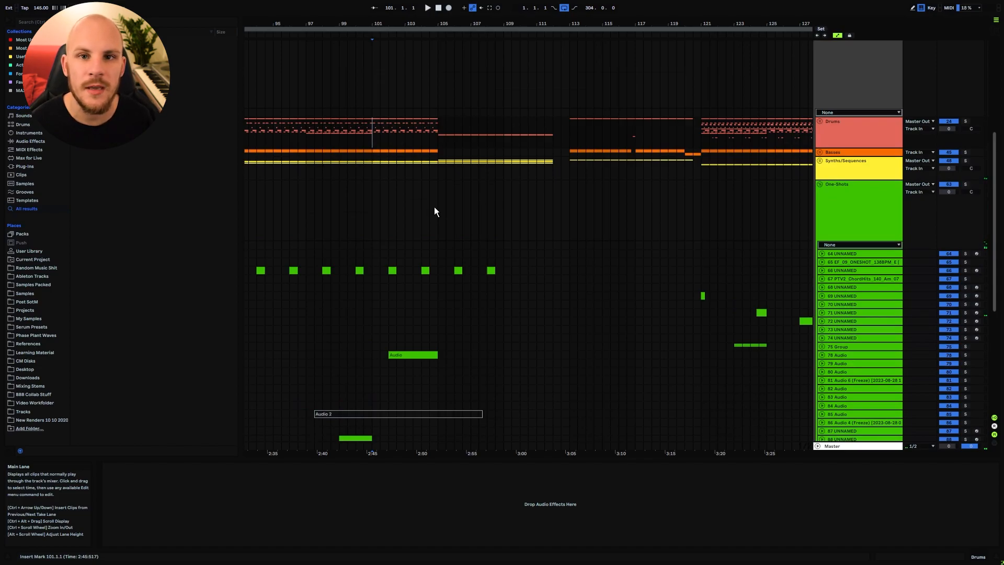
# Step: Play the full arrangement from bar 101 through the break past bar 121, with the One-Shots group folded
pyautogui.press('space')
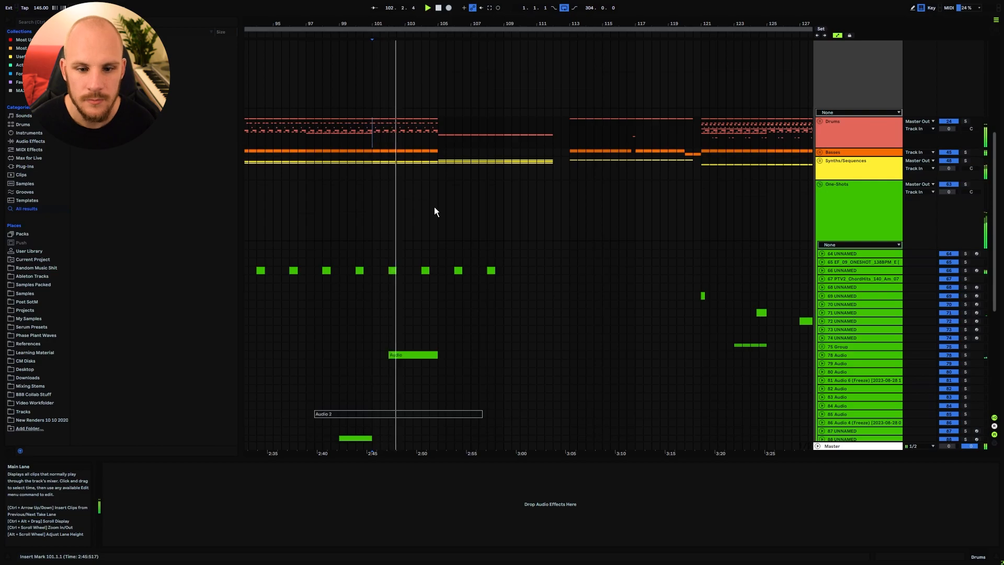
pyautogui.scroll(-1, 557, 226)
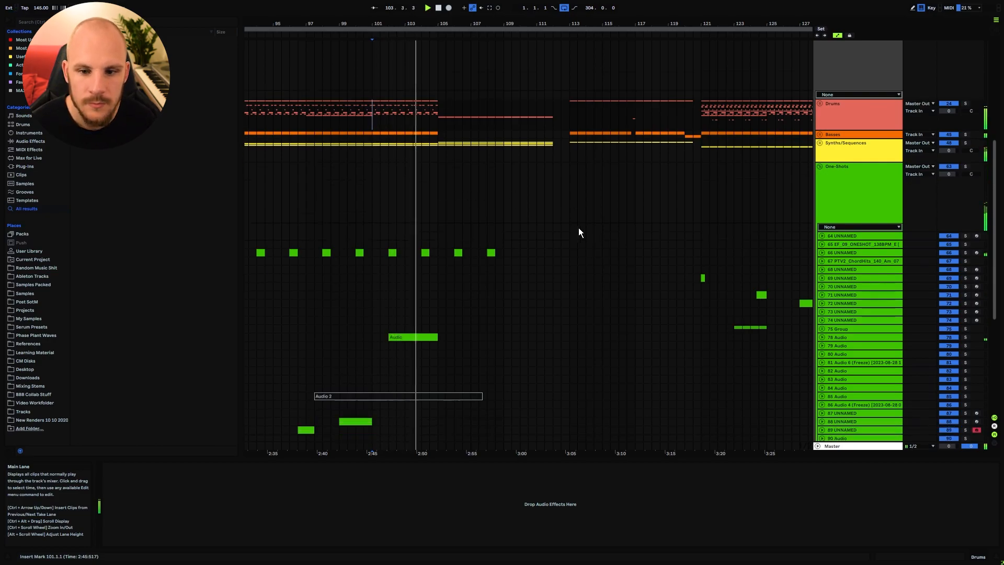
pyautogui.click(821, 167)
pyautogui.scroll(3, 690, 198)
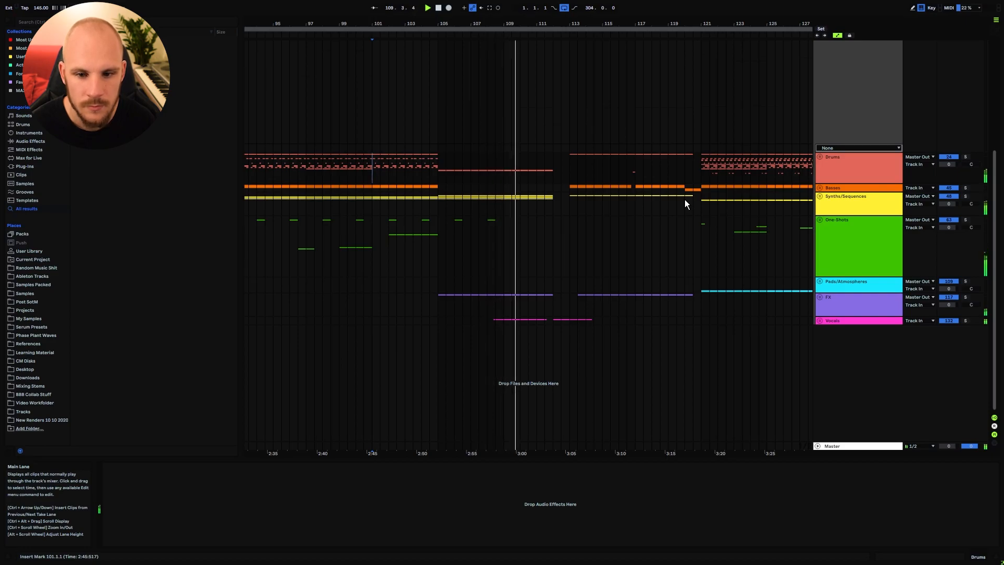
pyautogui.moveTo(685, 200); pyautogui.dragTo(610, 205)
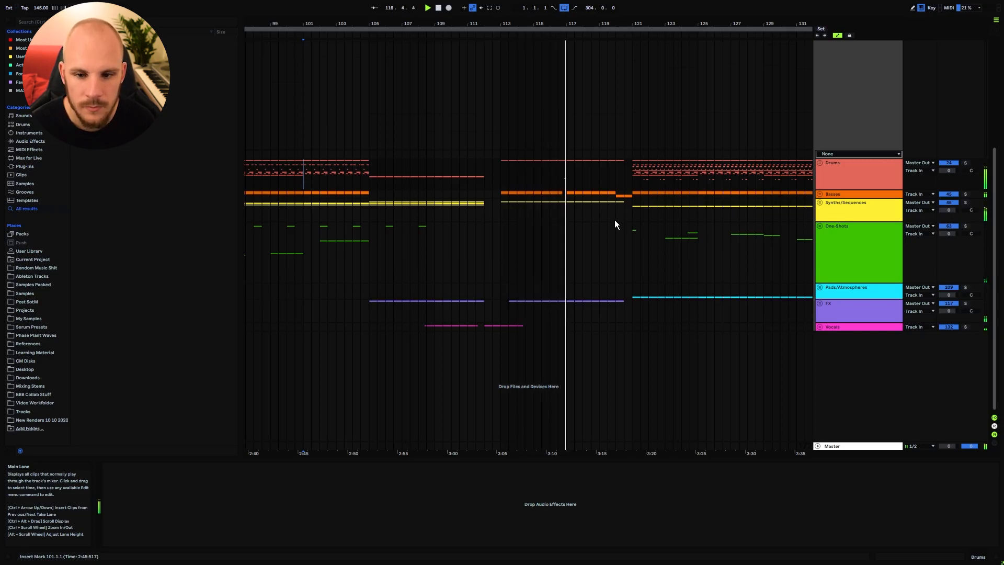
pyautogui.moveTo(614, 221); pyautogui.dragTo(527, 217)
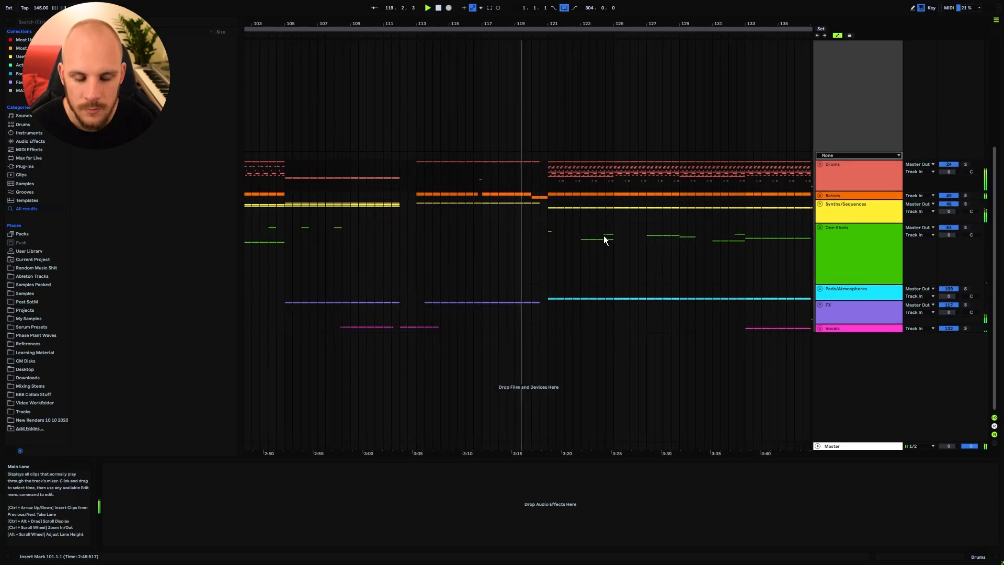
pyautogui.moveTo(605, 235); pyautogui.dragTo(531, 226)
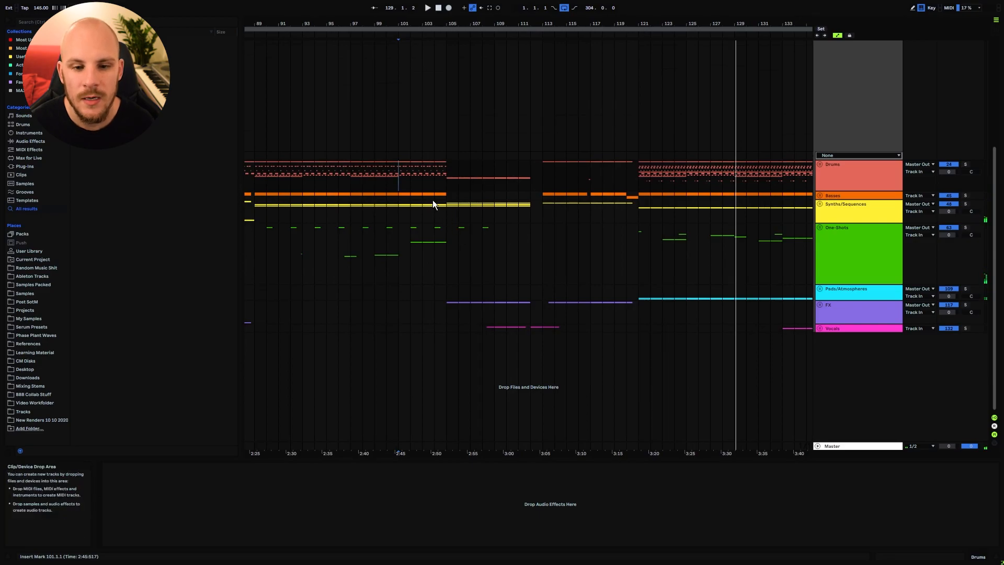
# Step: Unfold the Synths/Sequences group and examine the 51 Group clips from bar 102 to 109 and track 50's clip at bar 105
pyautogui.click(821, 204)
pyautogui.moveTo(412, 252); pyautogui.dragTo(493, 257)
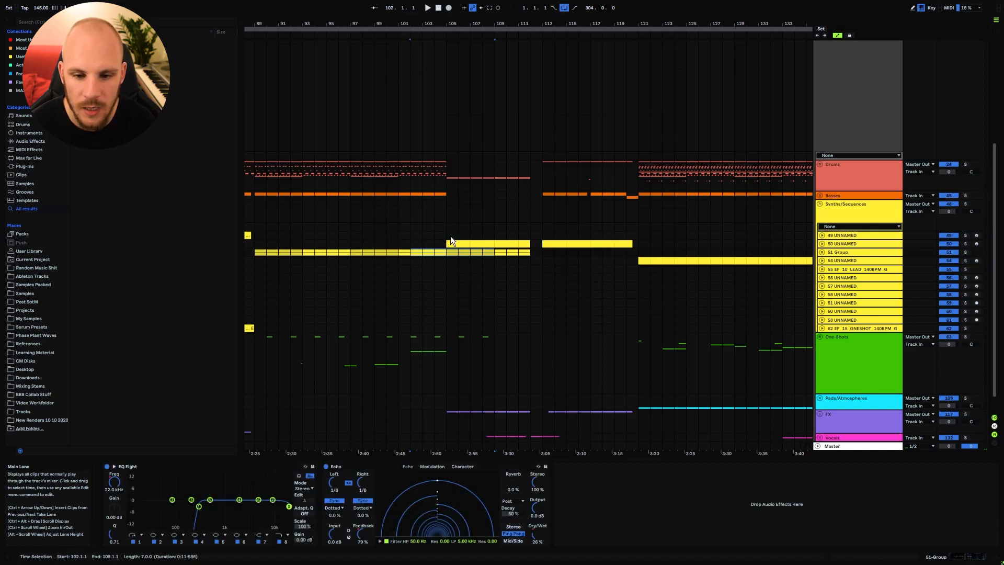
pyautogui.moveTo(529, 243); pyautogui.dragTo(538, 243)
pyautogui.scroll(3, 494, 251)
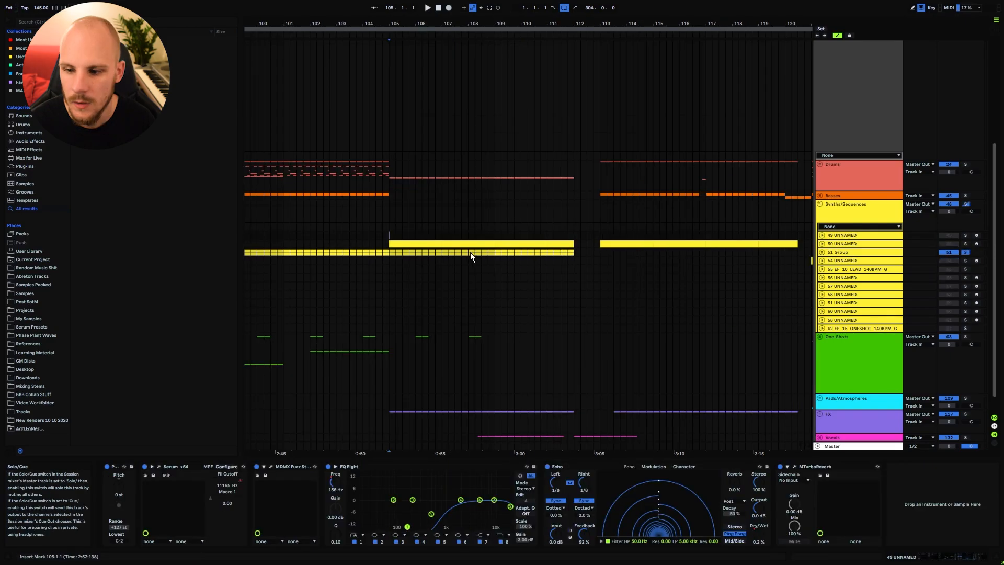
# Step: Solo the 51 Group and play it from bar 105 to about bar 107
pyautogui.click(391, 253)
pyautogui.press('s')
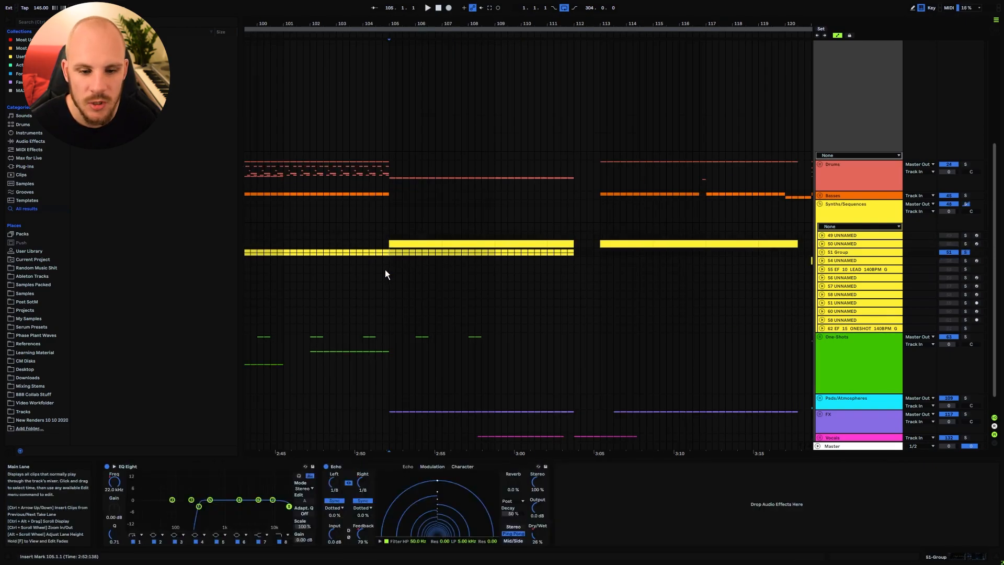
pyautogui.press('space')
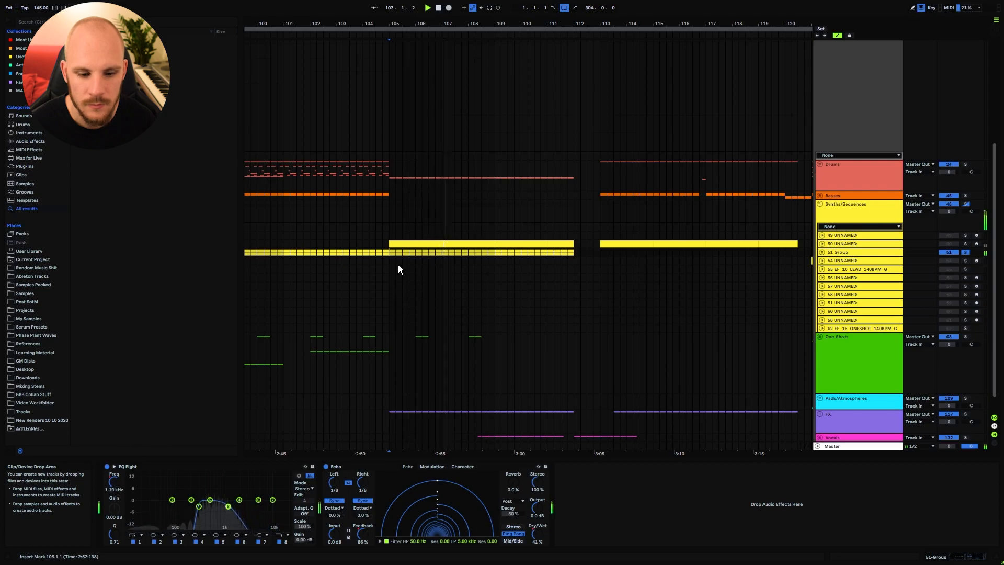
pyautogui.press('space')
# Step: Solo track 50 in place of the 51 Group and play its clip after bar 105
pyautogui.click(966, 244)
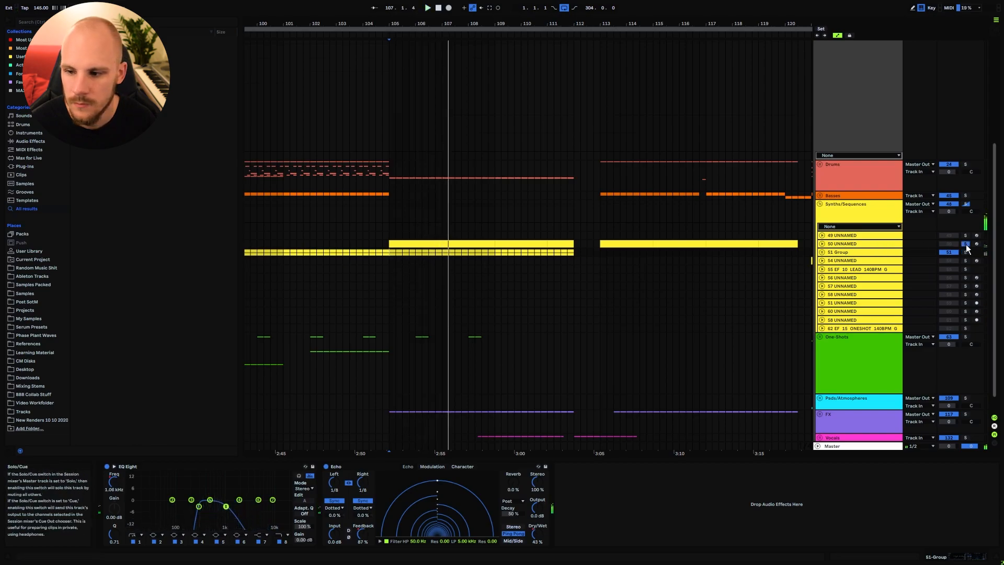
pyautogui.click(421, 241)
pyautogui.press('space')
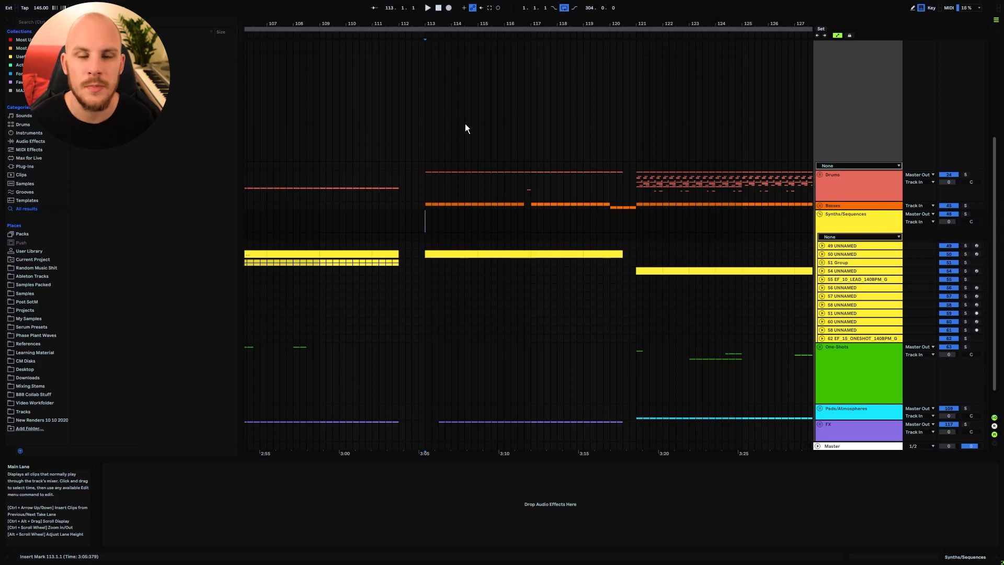
# Step: Unfold the Basses group and examine track 46's clips, marking the span from 114.3 to 115.1 before folding the track again
pyautogui.click(819, 205)
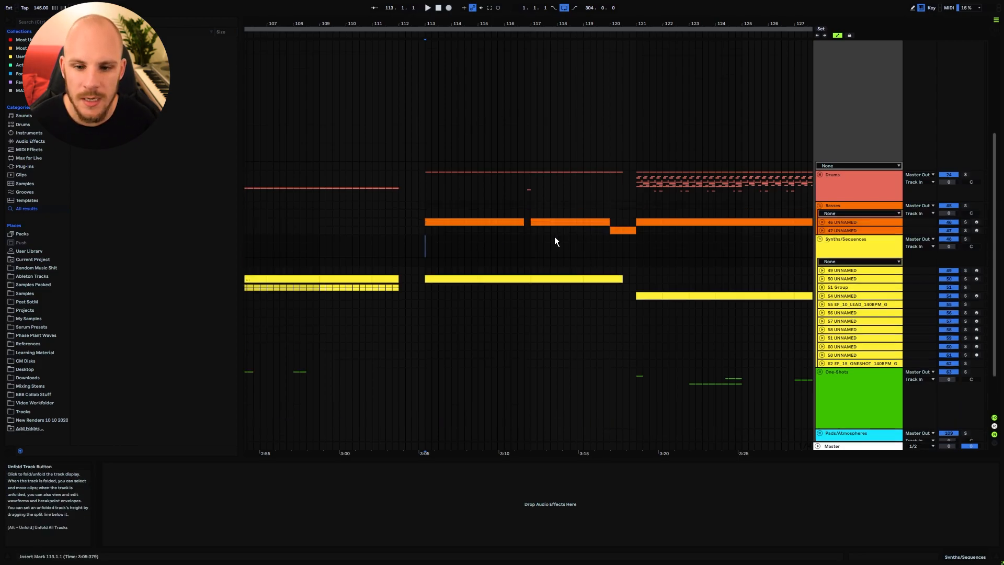
pyautogui.click(822, 222)
pyautogui.click(465, 238)
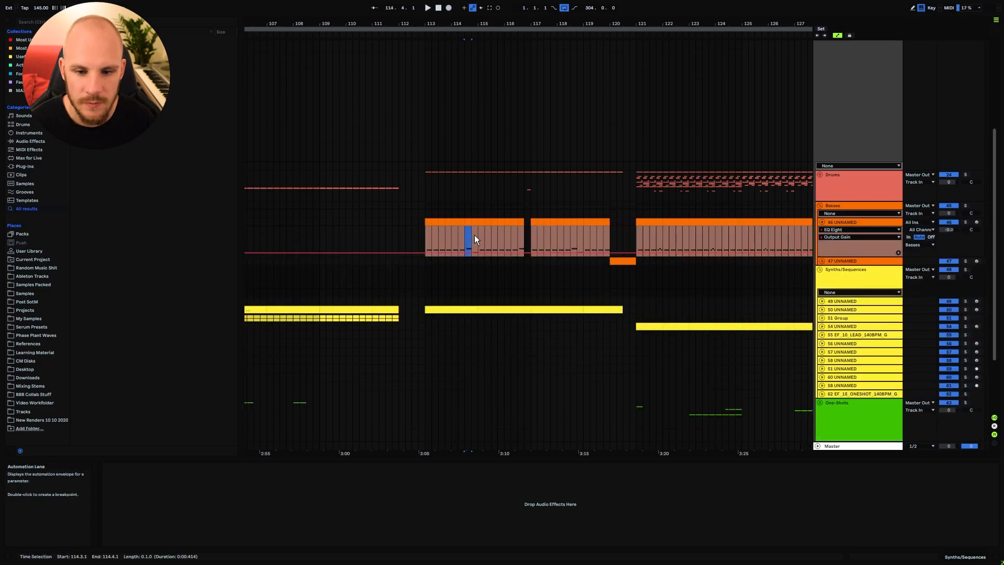
pyautogui.moveTo(475, 235); pyautogui.dragTo(479, 236)
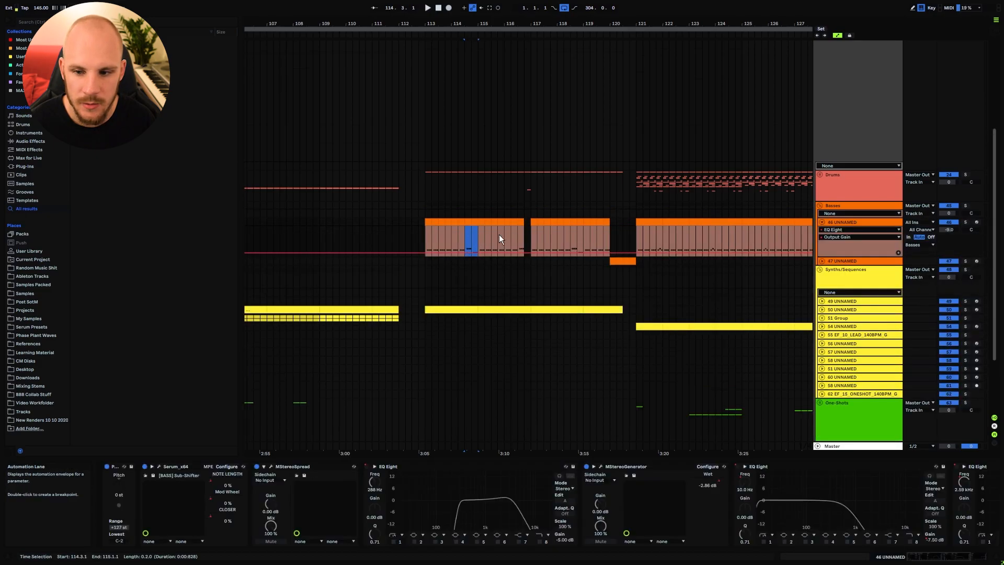
pyautogui.click(821, 222)
# Step: Examine track 50's Echo Dry Wet automation, marking bars 113.1 to 117.3 and part of the preceding clip before folding the track again
pyautogui.click(822, 279)
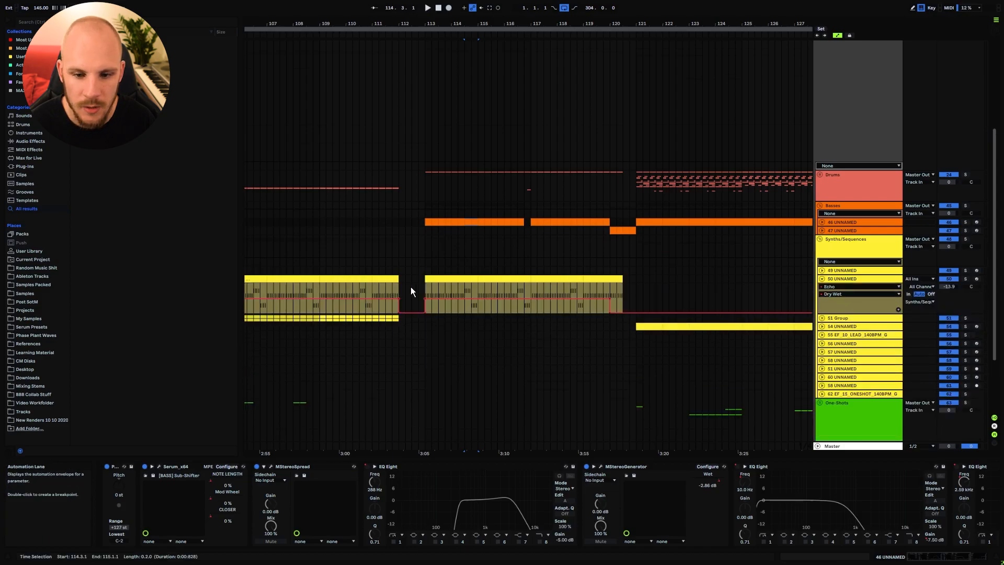
pyautogui.moveTo(426, 291); pyautogui.dragTo(540, 294)
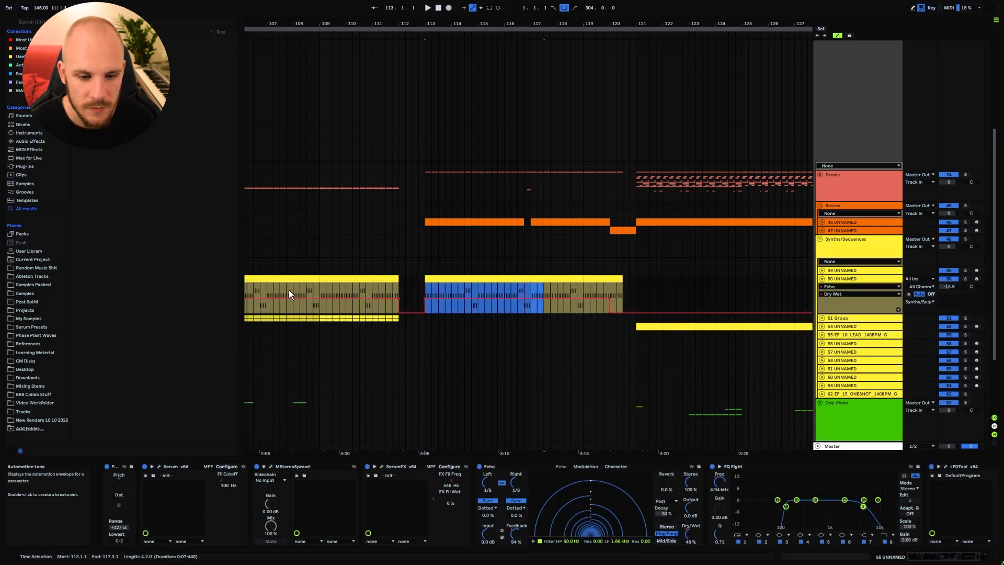
pyautogui.moveTo(290, 292); pyautogui.dragTo(347, 294)
pyautogui.click(820, 278)
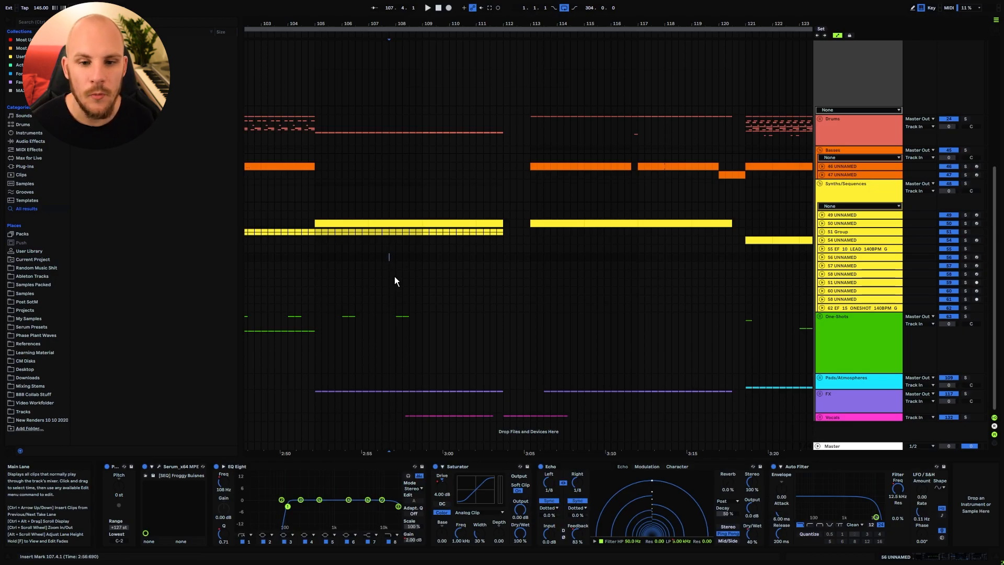
# Step: Mark the section up to bar 112 across the synth and one-shot tracks, and the vocal span from 112.1 to 113.2
pyautogui.moveTo(304, 206); pyautogui.dragTo(501, 355)
pyautogui.click(437, 374)
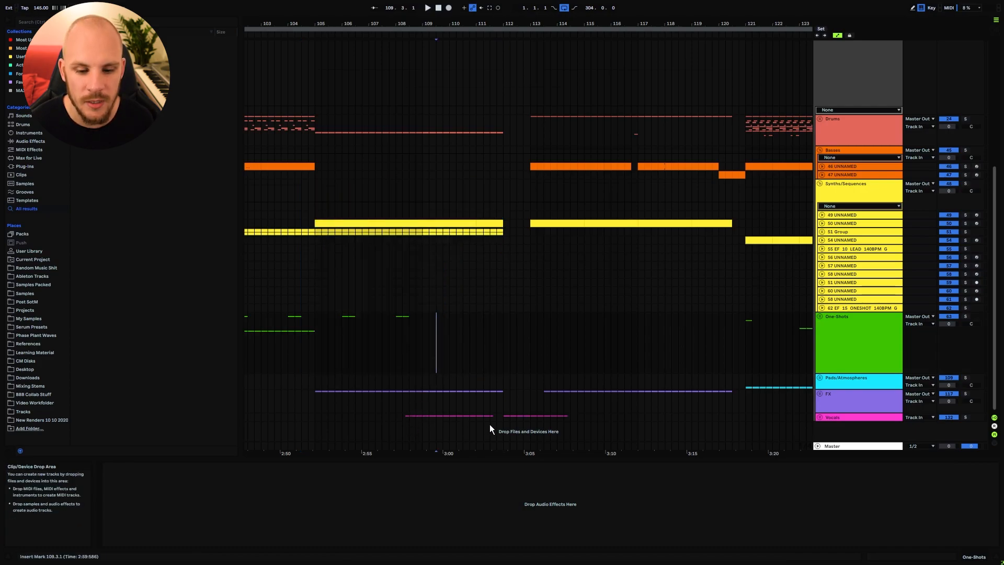
pyautogui.moveTo(504, 417); pyautogui.dragTo(536, 418)
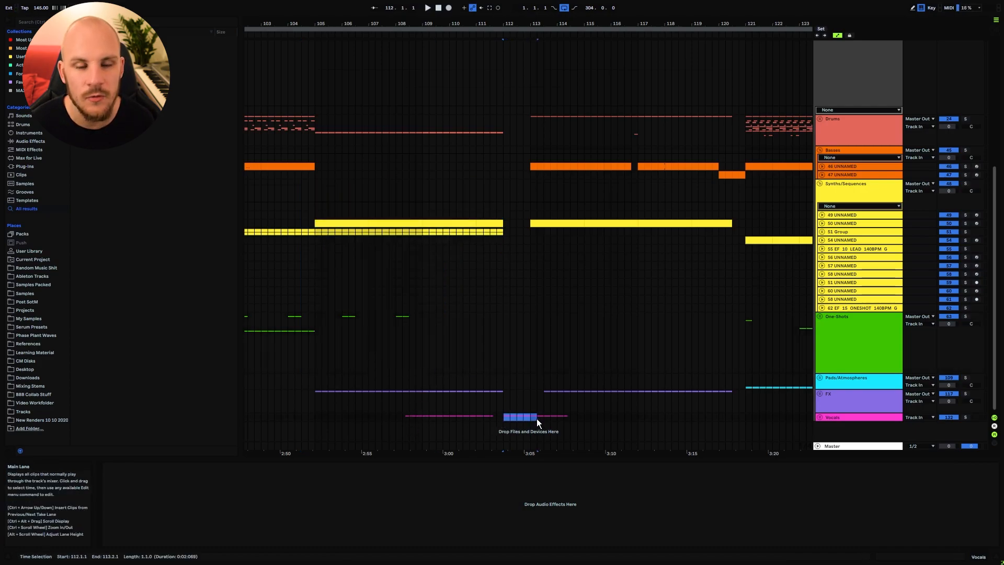
pyautogui.moveTo(396, 393); pyautogui.dragTo(404, 413)
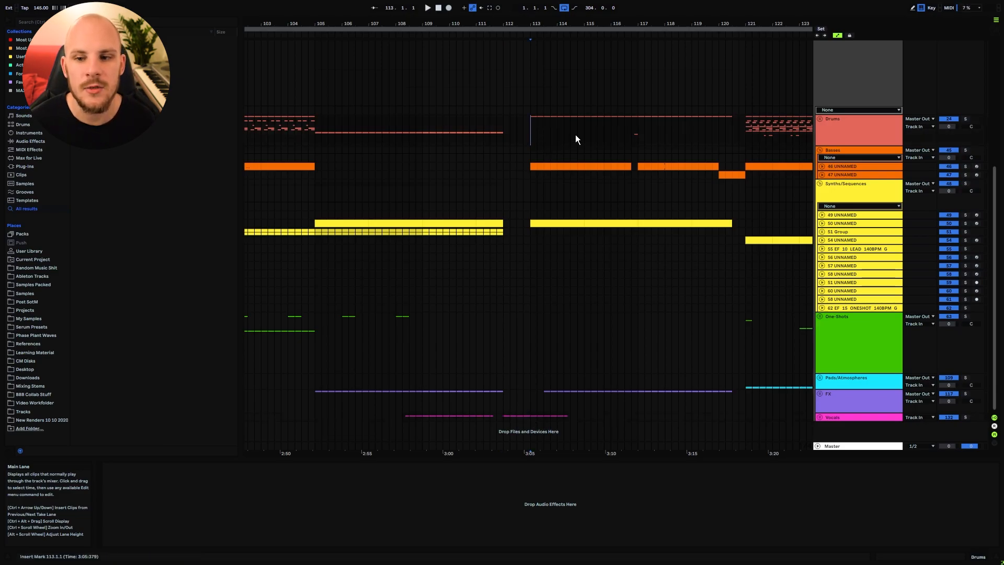
# Step: Mark bars 120 to 121 across the Drums and Basses groups, then place the insert mark at bar 121
pyautogui.hscroll(3, 489, 134)
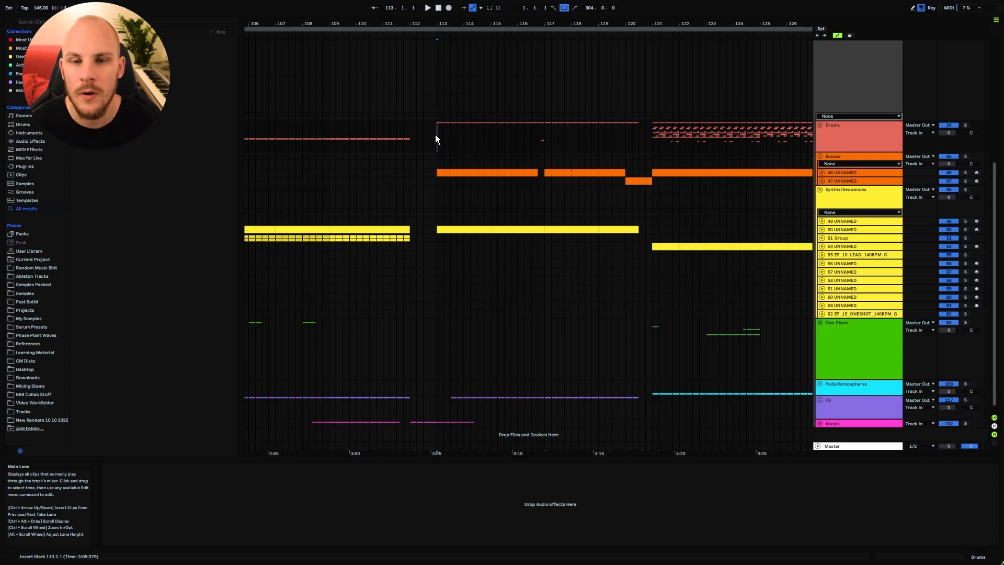
pyautogui.moveTo(626, 139); pyautogui.dragTo(651, 184)
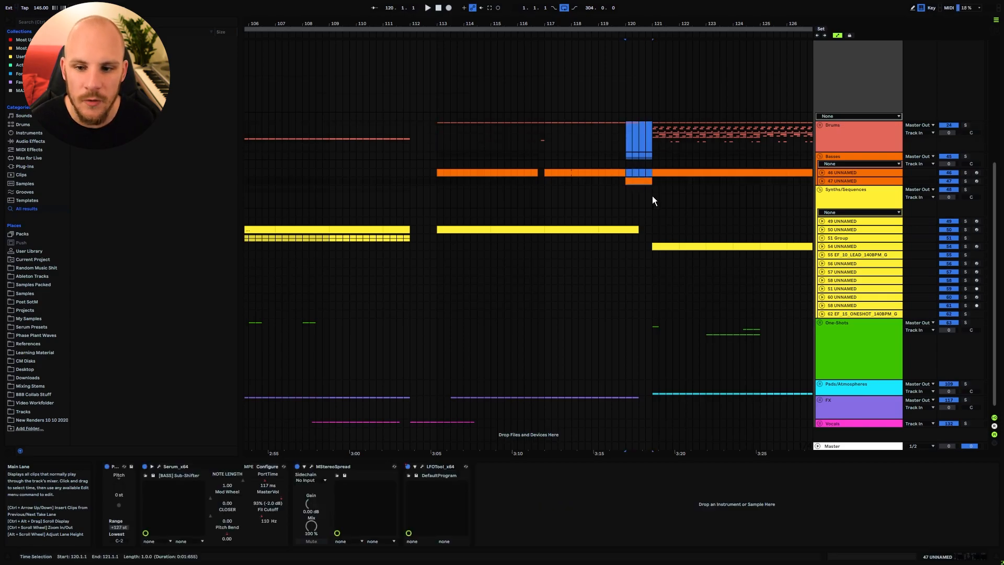
pyautogui.press('Delete')
pyautogui.click(653, 198)
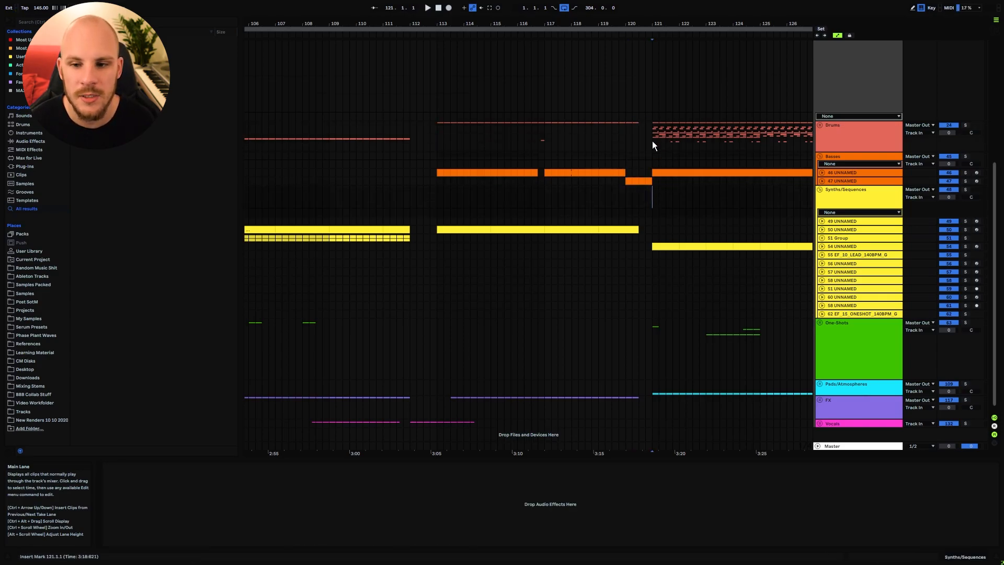
# Step: Play track 54 soloed from bar 121, and mark the one-shot clips between bar 121 and about bar 125
pyautogui.moveTo(653, 139); pyautogui.dragTo(689, 137)
pyautogui.click(667, 247)
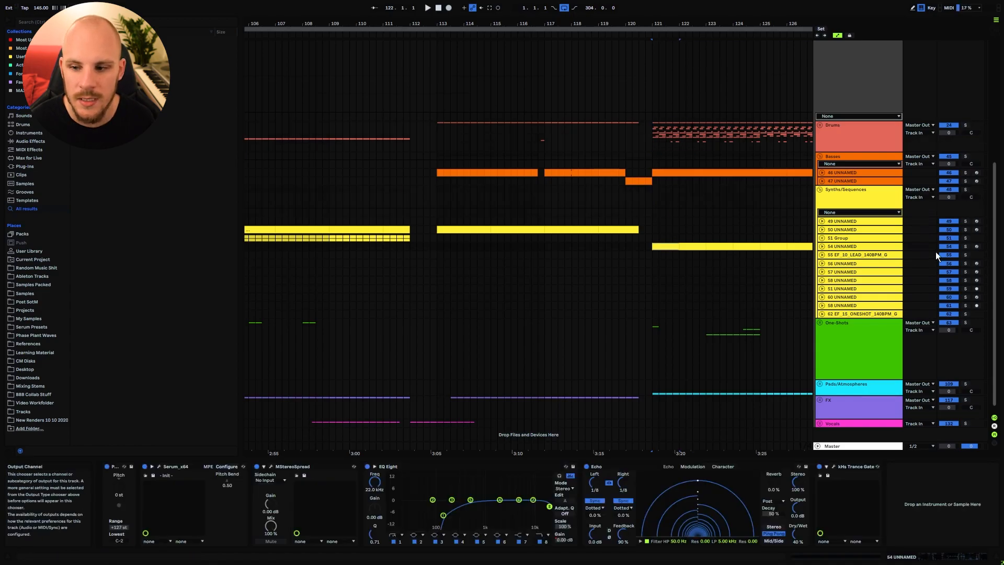
pyautogui.click(966, 246)
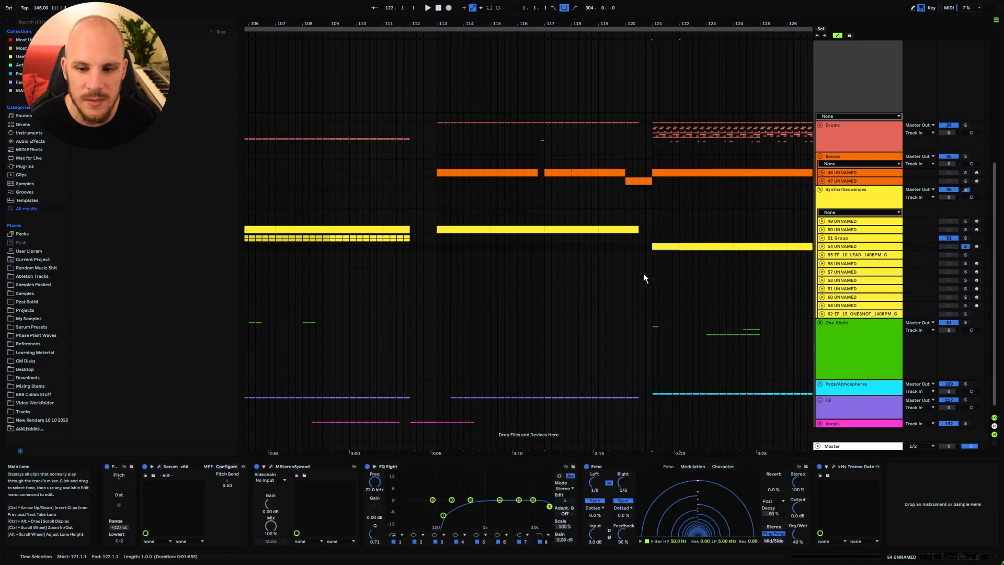
pyautogui.press('space')
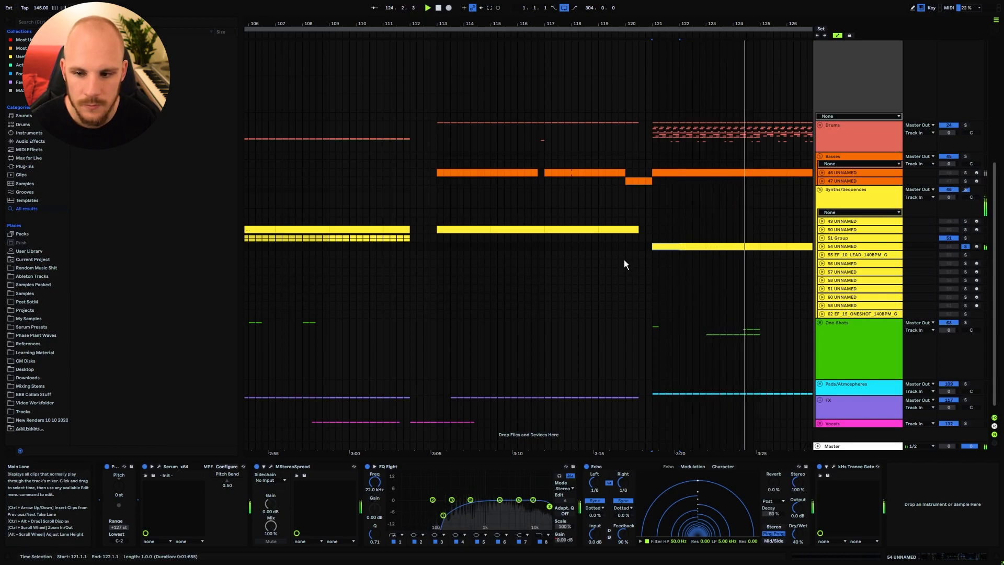
pyautogui.press('space')
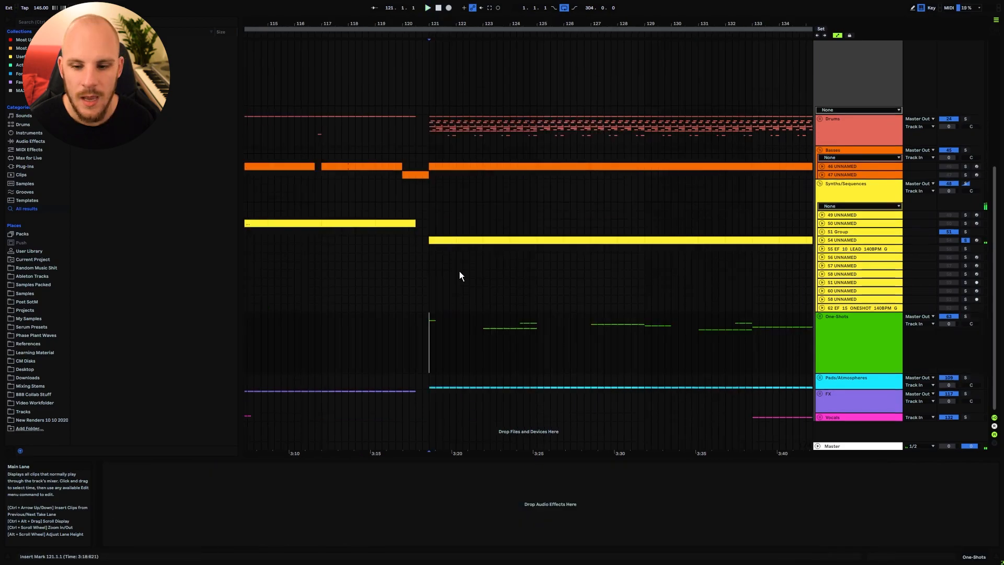
pyautogui.scroll(-2, 397, 86)
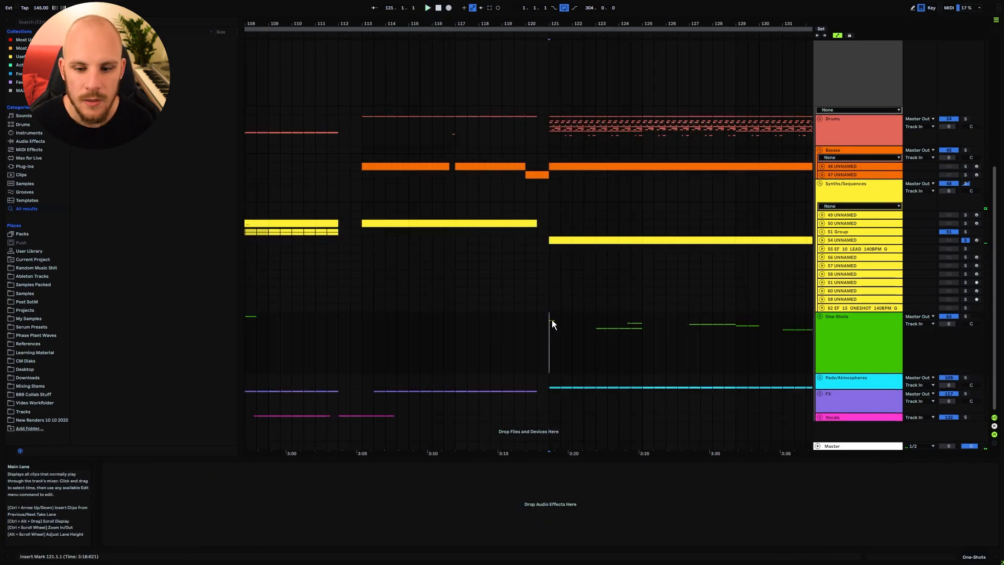
pyautogui.moveTo(548, 320); pyautogui.dragTo(636, 337)
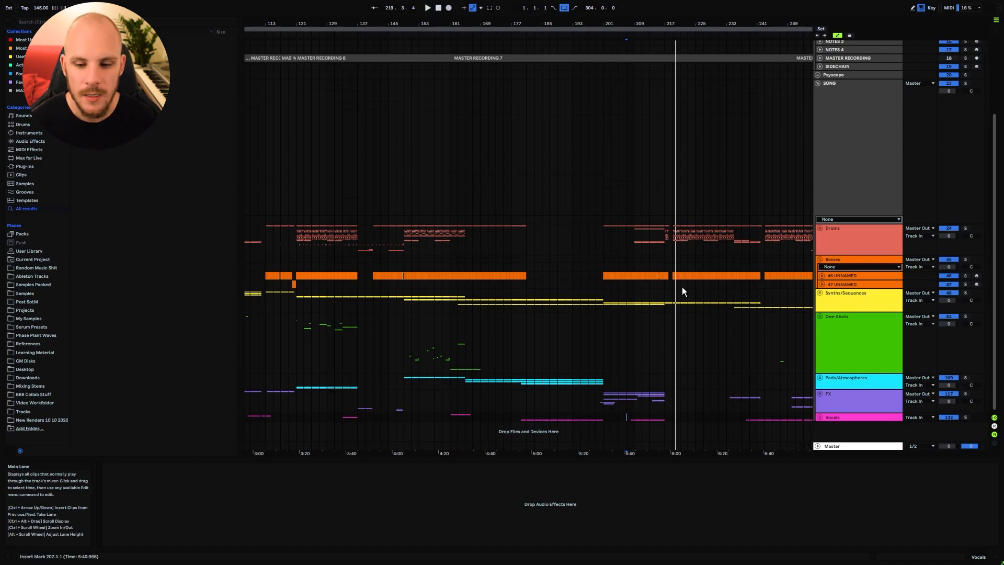
# Step: Unfold the Vocals group and track 137, and play the soloed vocal clip from bar 179 to bar 200
pyautogui.click(821, 417)
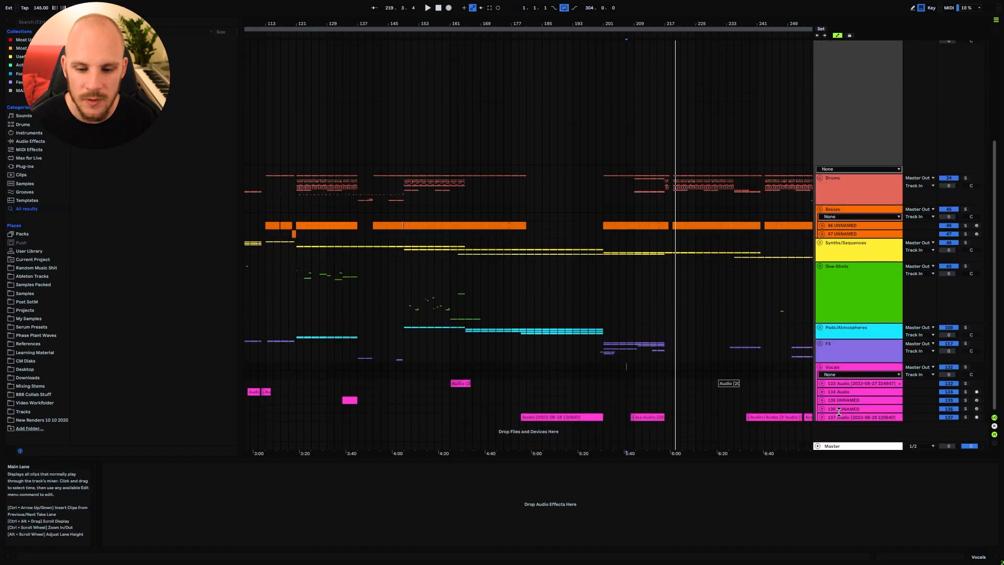
pyautogui.click(821, 419)
pyautogui.click(522, 429)
pyautogui.press('space')
pyautogui.scroll(5, 538, 421)
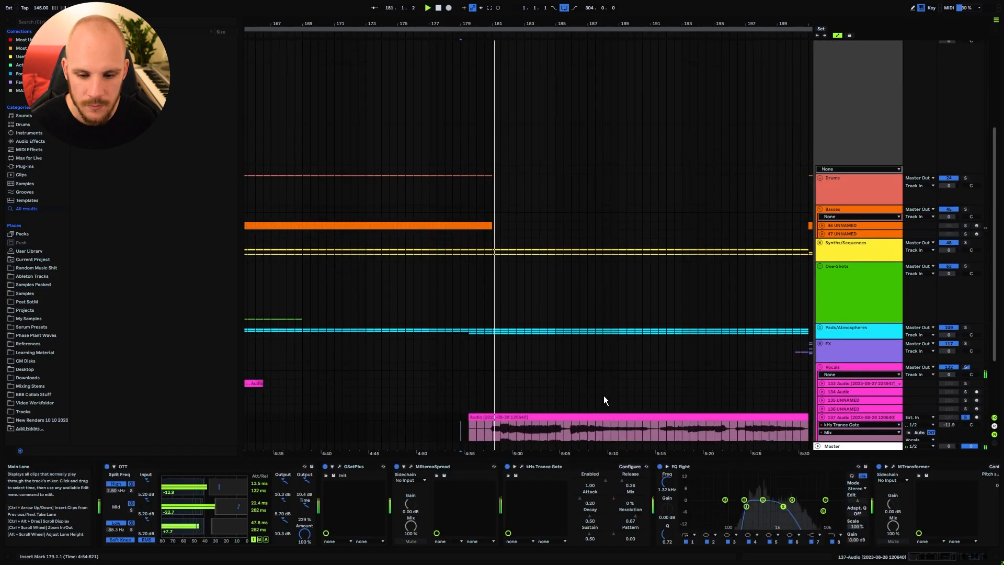
pyautogui.moveTo(600, 396); pyautogui.dragTo(500, 358)
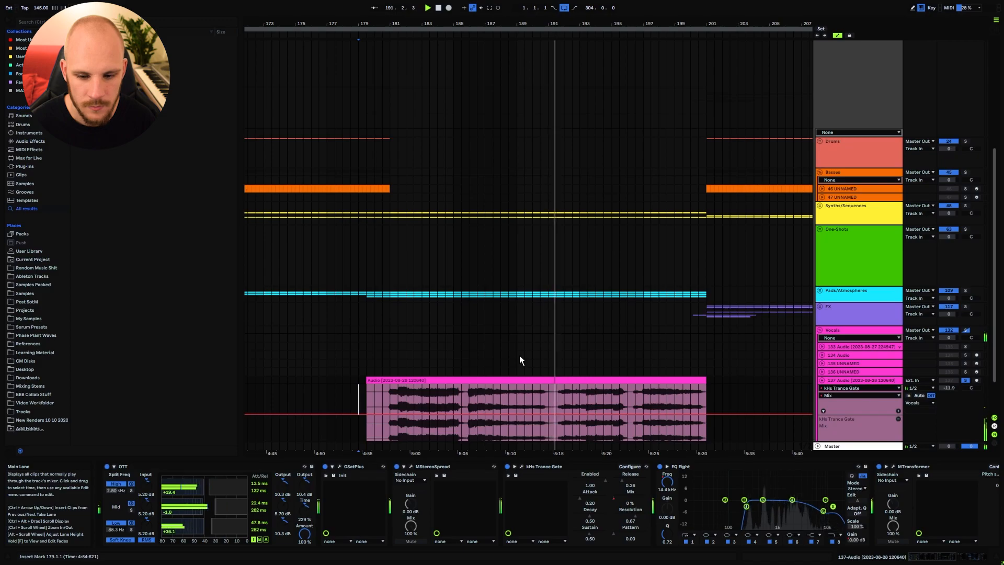
pyautogui.moveTo(642, 362); pyautogui.dragTo(556, 331)
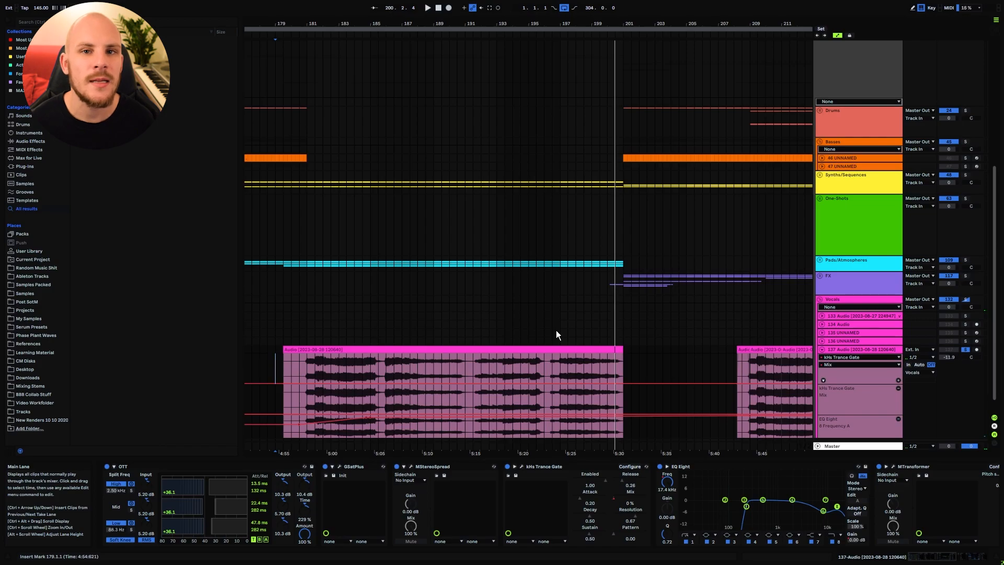
# Step: Mark bars 37 to 173 across the full arrangement for comparison, then return to track 137's vocal clip at bar 181
pyautogui.moveTo(499, 22); pyautogui.dragTo(501, 1)
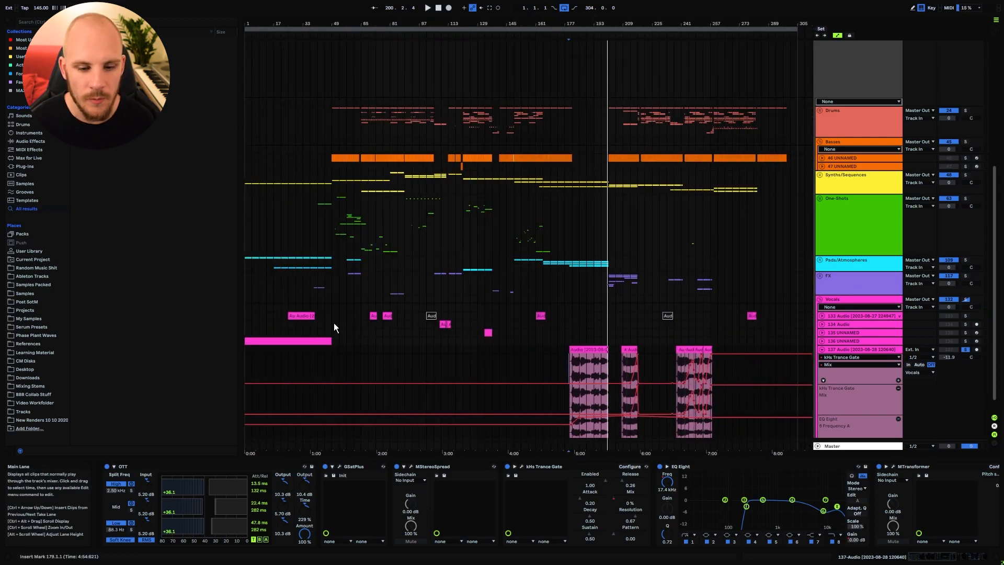
pyautogui.moveTo(561, 97); pyautogui.dragTo(318, 350)
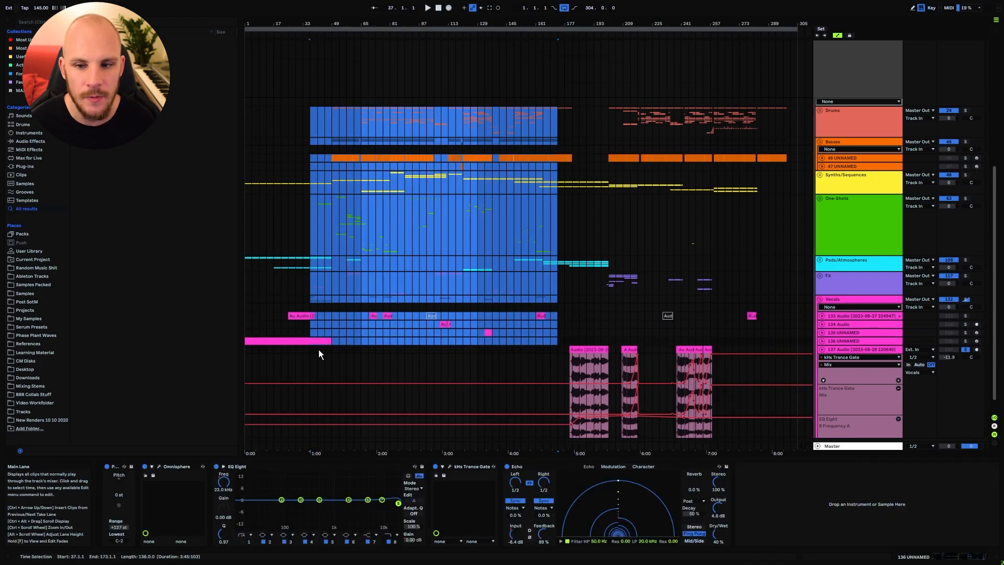
pyautogui.click(589, 368)
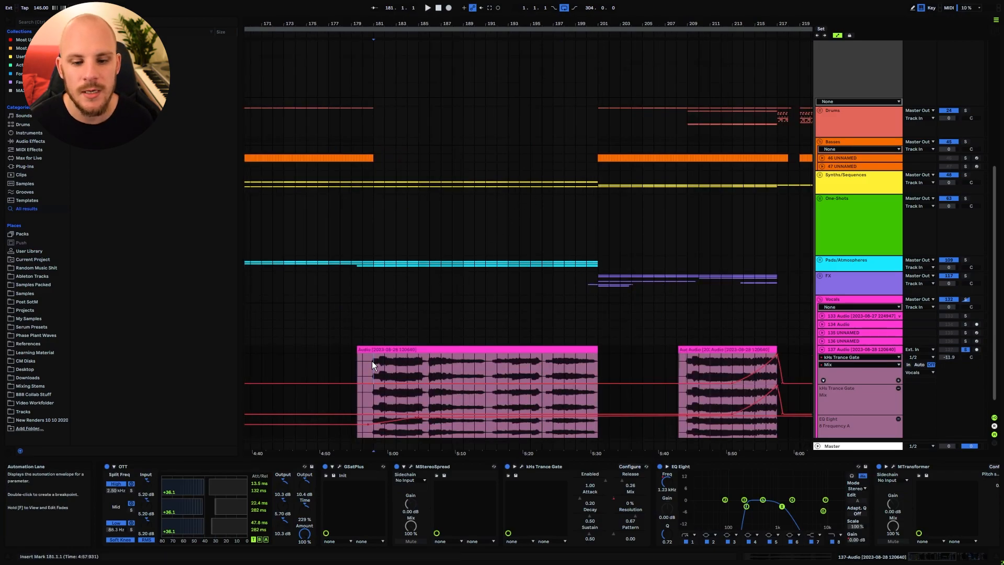
# Step: Mark bars 181 to 201 beneath the marker track and compare that span with the drums, basses, pads and vocals
pyautogui.scroll(-1, 393, 295)
pyautogui.scroll(12, 392, 295)
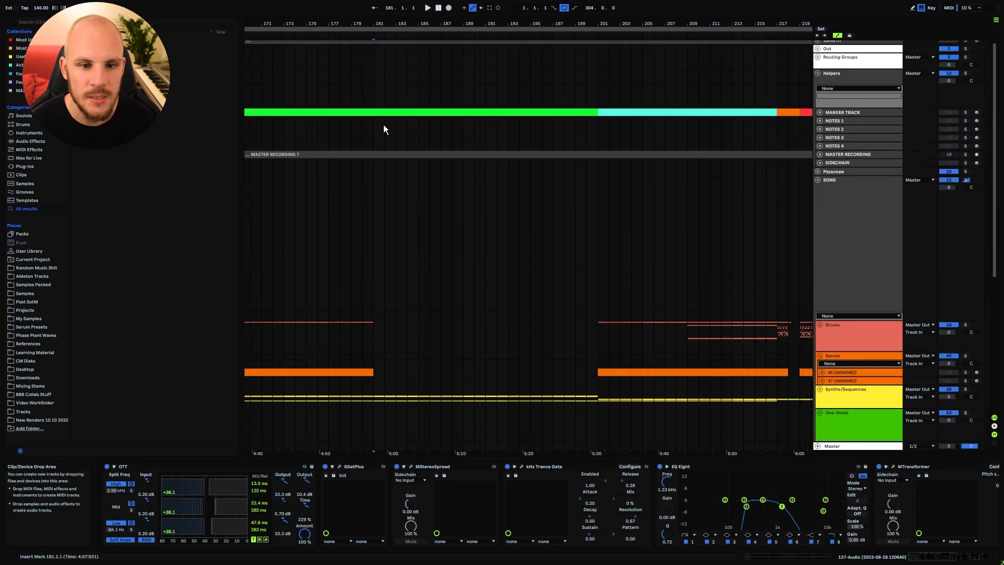
pyautogui.moveTo(377, 130); pyautogui.dragTo(598, 138)
pyautogui.scroll(-8, 440, 247)
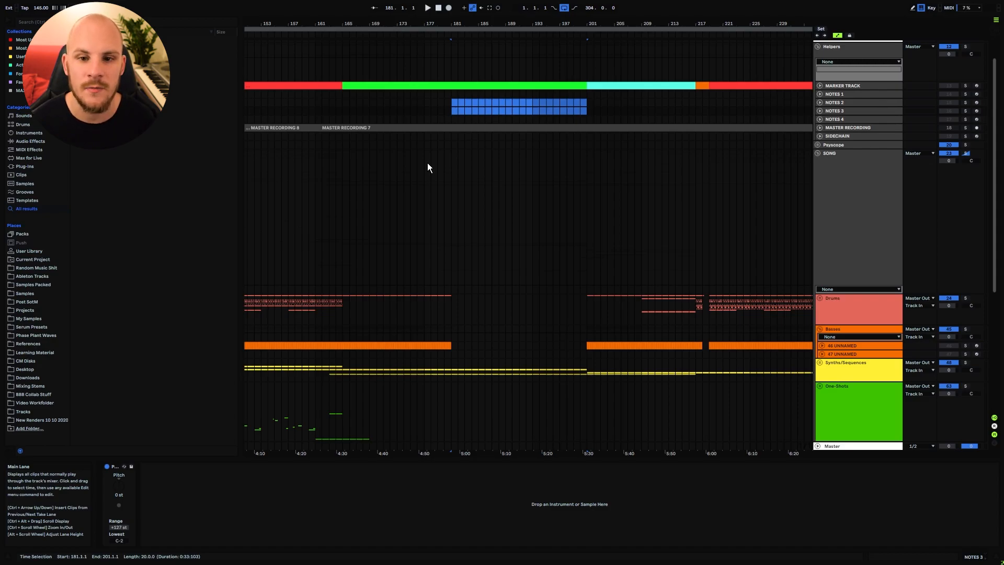
pyautogui.scroll(-8, 439, 327)
pyautogui.scroll(6, 438, 275)
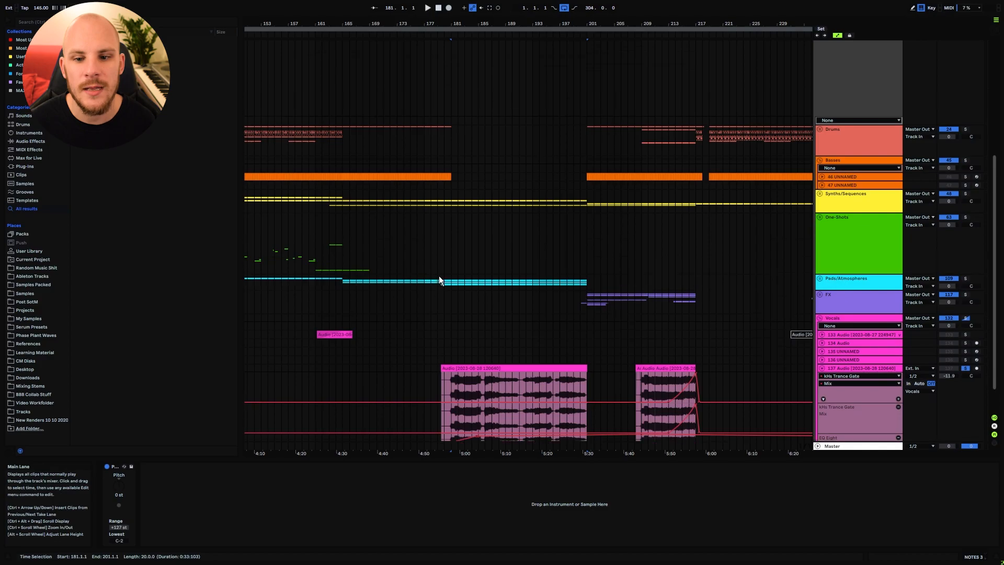
pyautogui.scroll(2, 439, 280)
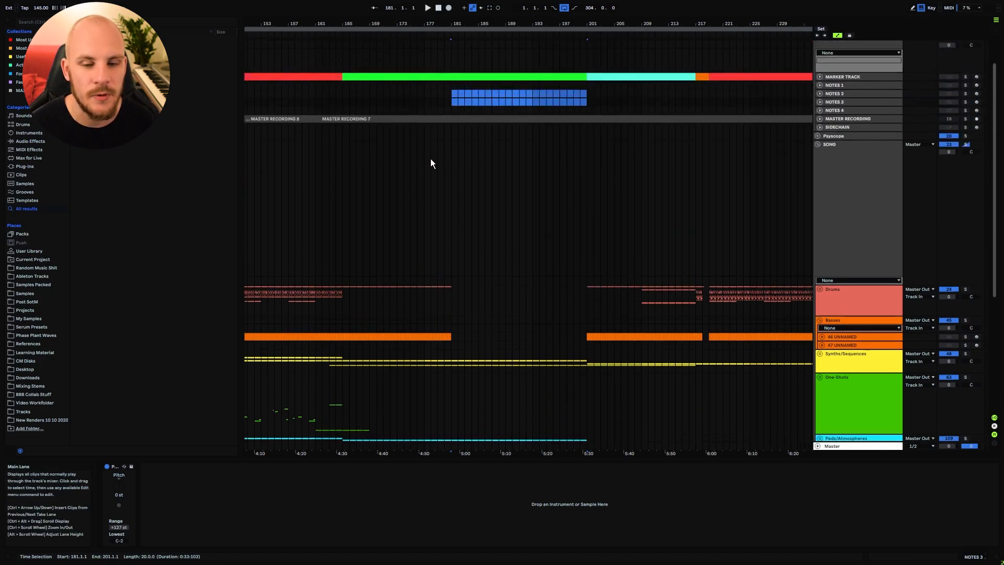
# Step: Mark the section from bar 201 to 217 beneath the marker track and locate track 137's vocal clip at bar 208
pyautogui.moveTo(341, 85); pyautogui.dragTo(663, 103)
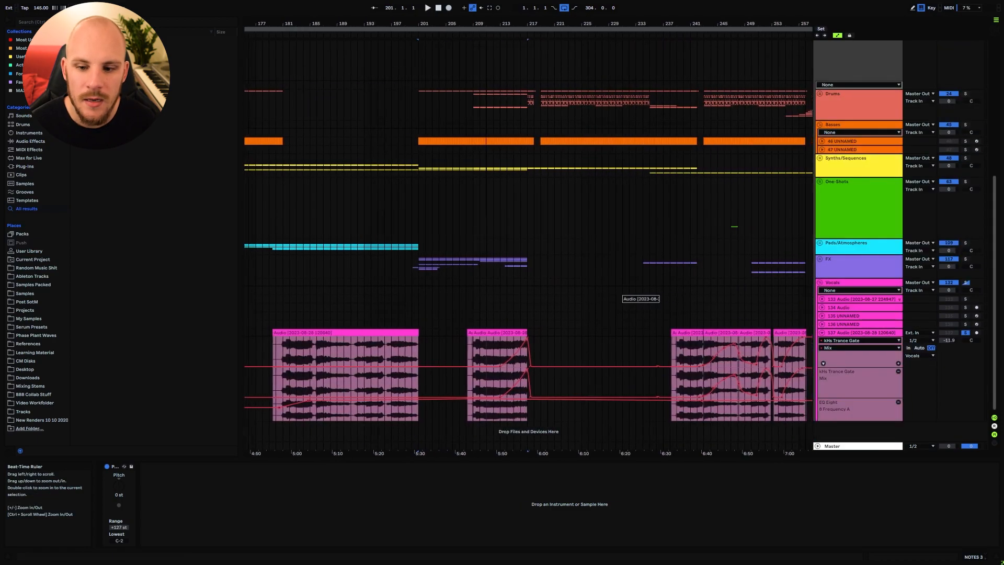
pyautogui.hscroll(2, 461, 360)
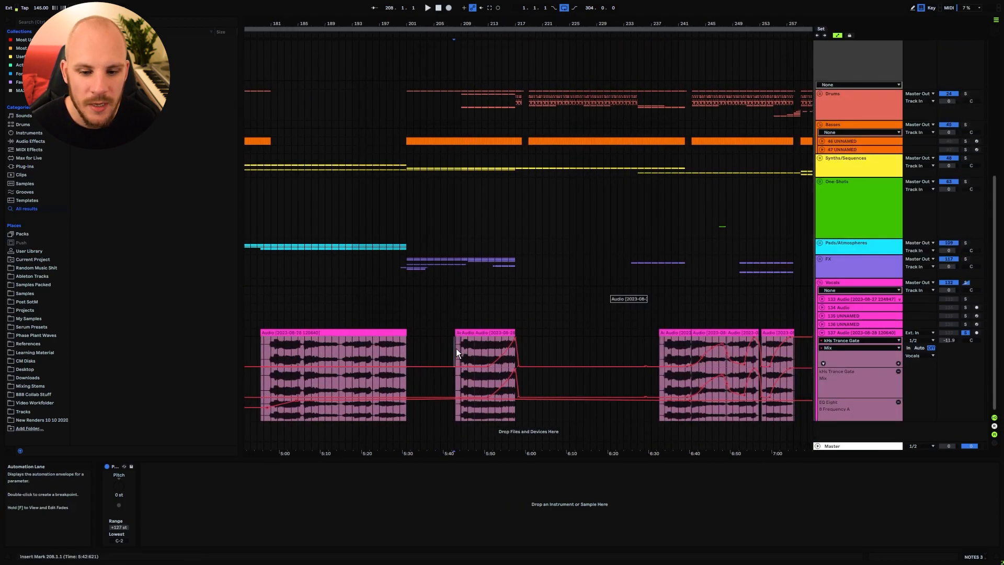
# Step: Play the arrangement around track 137's vocal clip from bar 208 to bar 223, and mark bars 209 to 213 on that clip
pyautogui.click(456, 349)
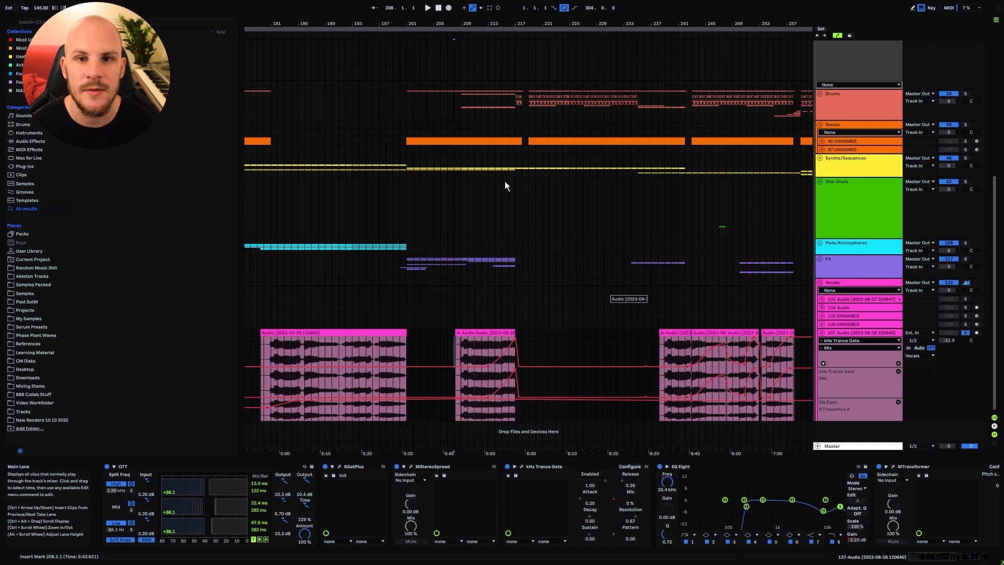
pyautogui.press('space')
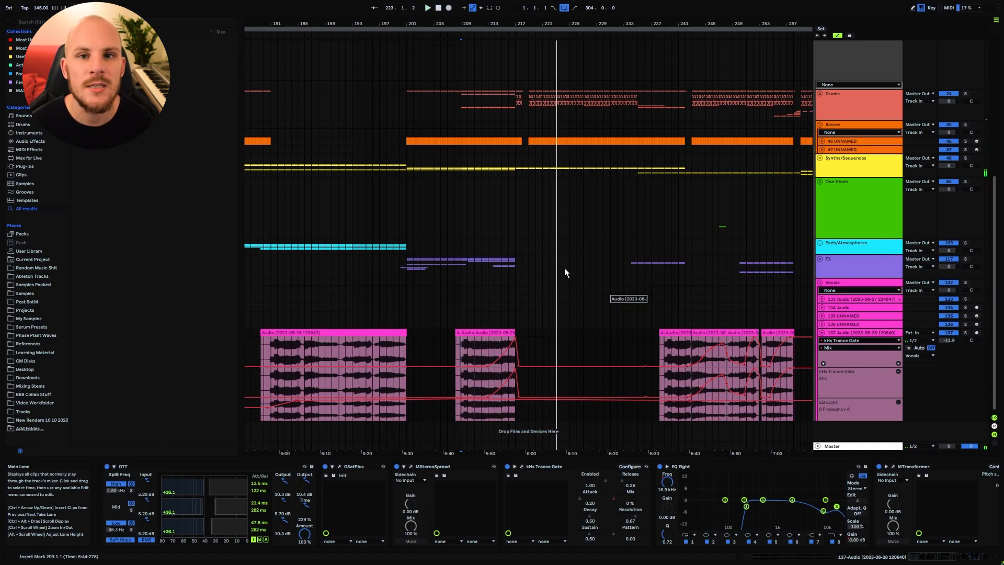
pyautogui.click(468, 345)
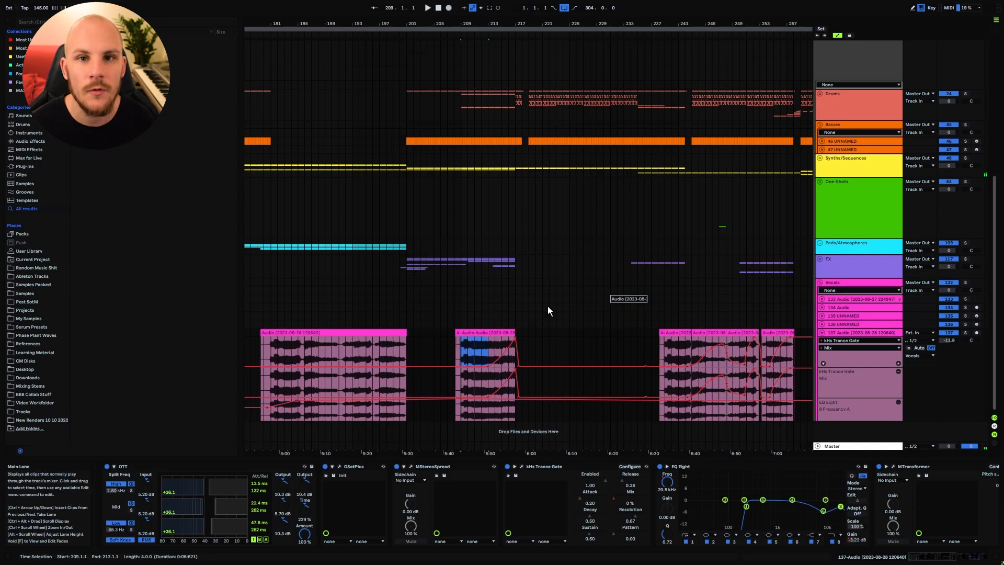
# Step: Locate track 137's vocal clip at bar 239, mark bars 235 to 243 across drums and synths, and mark bar 242 on the marker track
pyautogui.moveTo(665, 24); pyautogui.dragTo(503, 91)
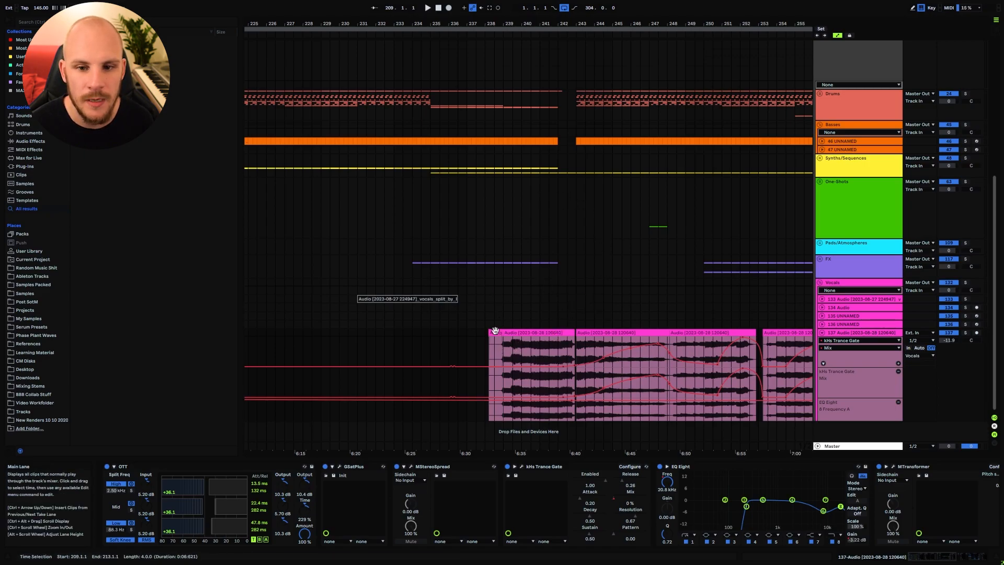
pyautogui.click(520, 354)
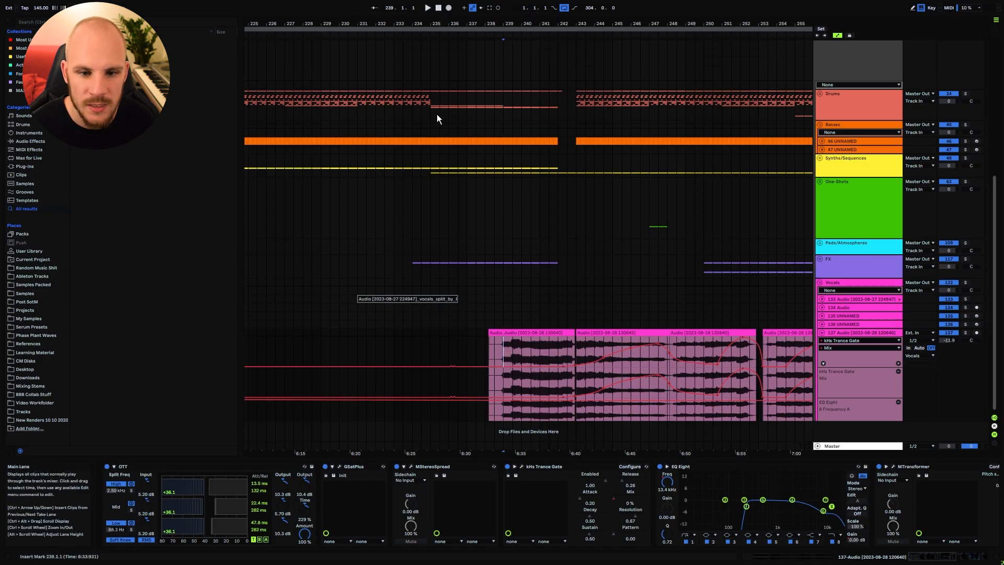
pyautogui.moveTo(430, 117); pyautogui.dragTo(576, 161)
pyautogui.scroll(10, 520, 235)
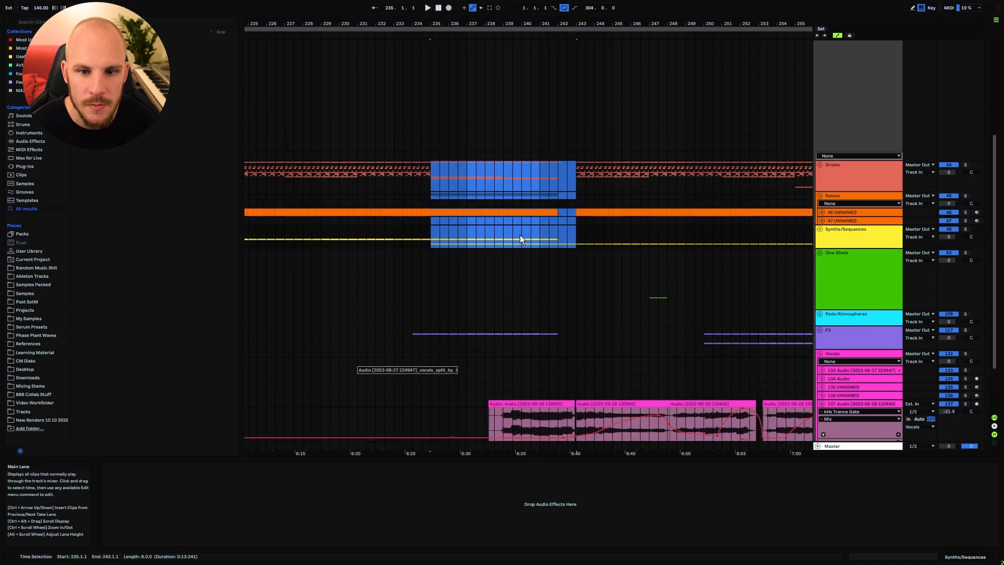
pyautogui.click(452, 95)
pyautogui.click(568, 94)
pyautogui.scroll(-8, 523, 307)
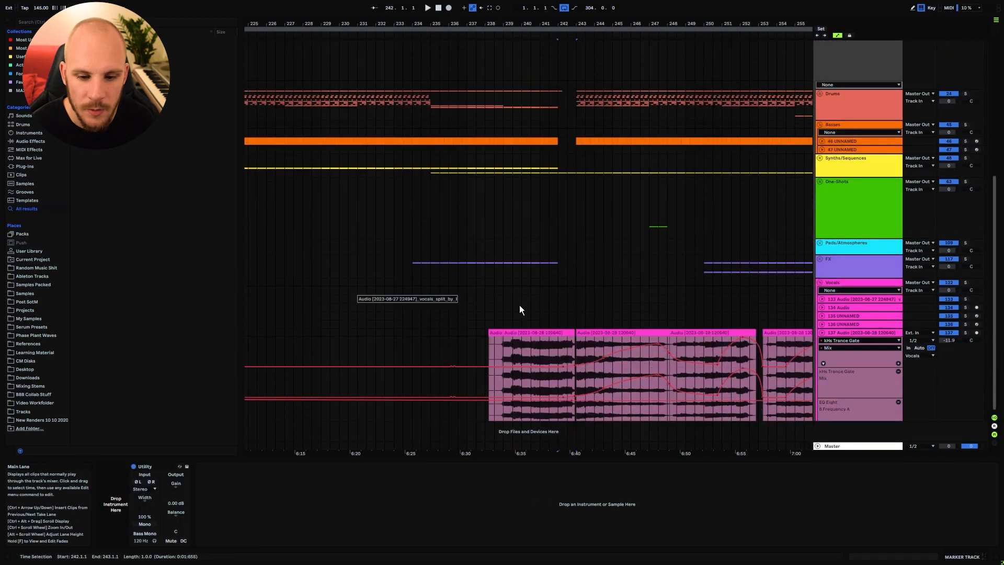
# Step: Play the full arrangement from bar 235 to bar 261, following the drums, basses, FX and vocal automation through the break
pyautogui.click(431, 145)
pyautogui.press('space')
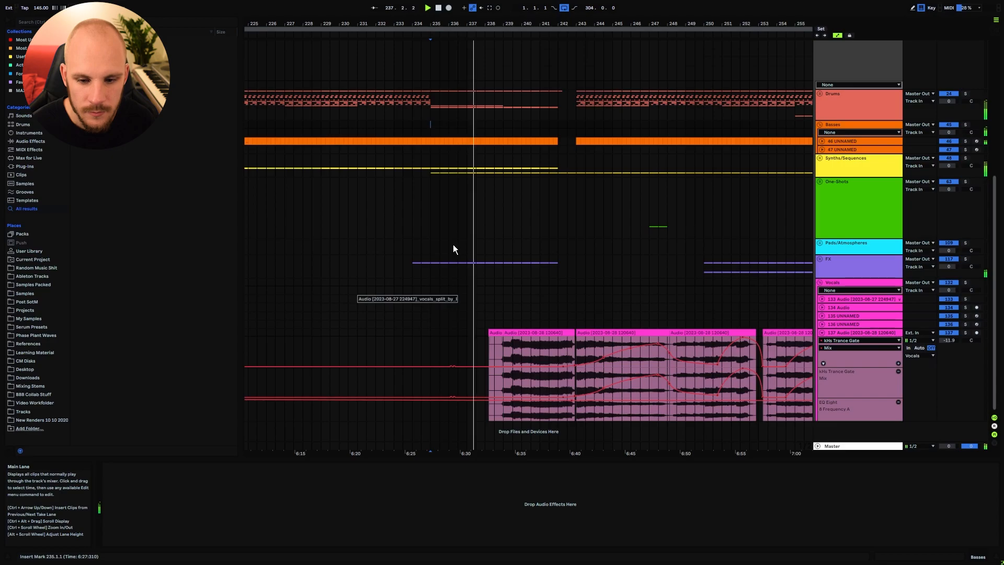
pyautogui.hscroll(3, 449, 222)
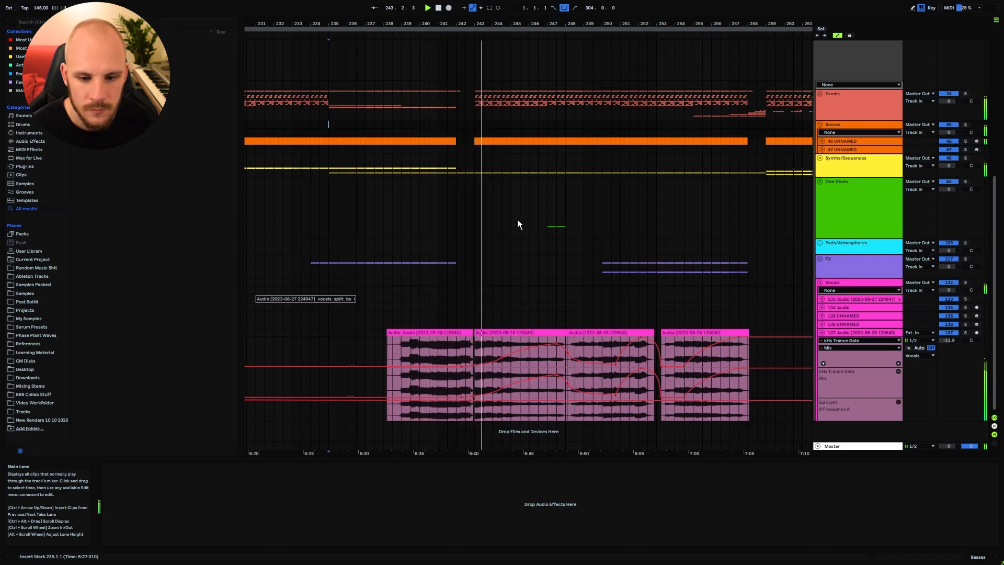
pyautogui.moveTo(496, 216)
pyautogui.mouseDown()
pyautogui.moveTo(430, 219)
pyautogui.moveTo(494, 227)
pyautogui.mouseUp()
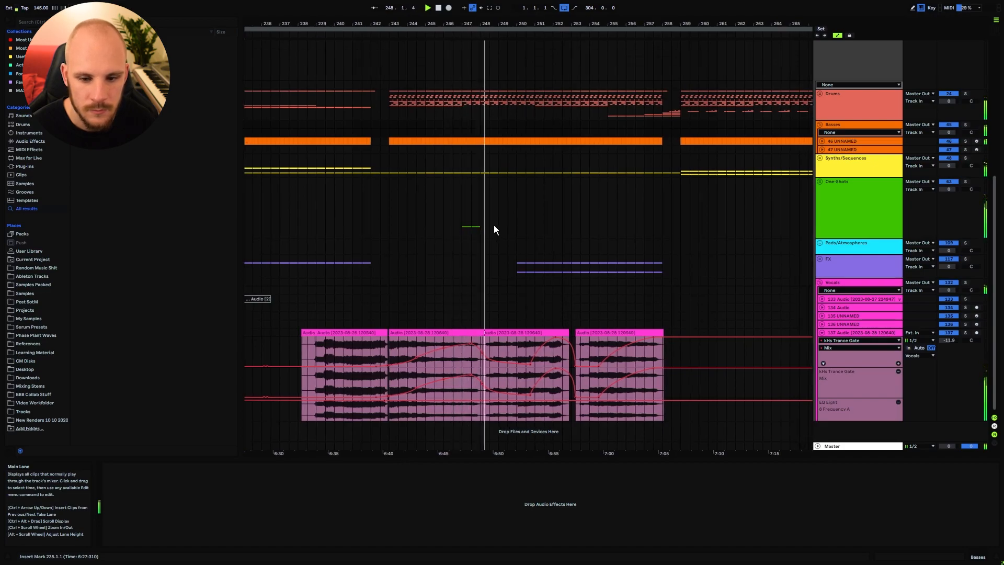
pyautogui.moveTo(495, 226); pyautogui.dragTo(474, 225)
pyautogui.moveTo(569, 232); pyautogui.dragTo(524, 234)
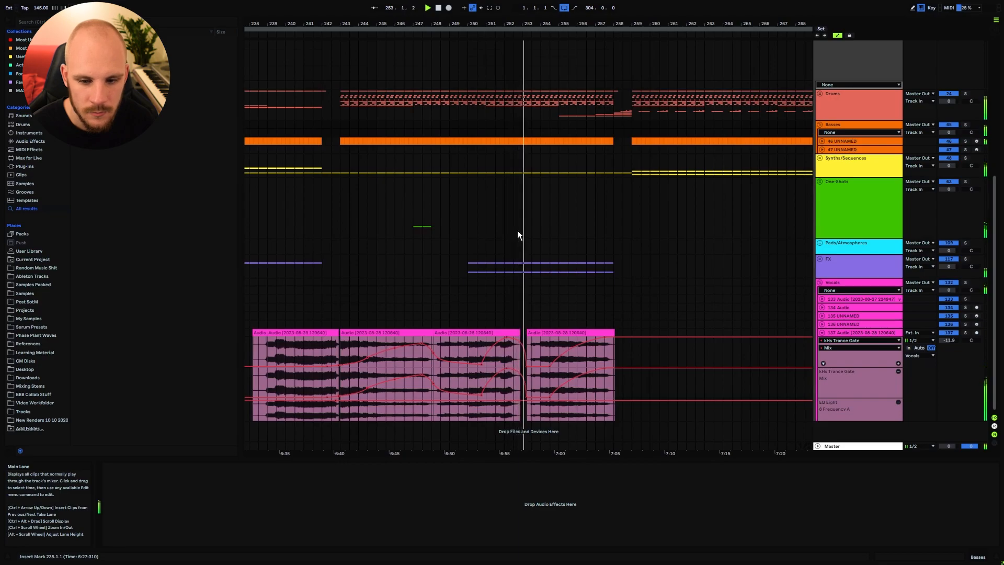
pyautogui.moveTo(503, 227)
pyautogui.mouseDown()
pyautogui.moveTo(554, 230)
pyautogui.moveTo(561, 220)
pyautogui.moveTo(497, 212)
pyautogui.mouseUp()
pyautogui.moveTo(560, 220); pyautogui.dragTo(492, 211)
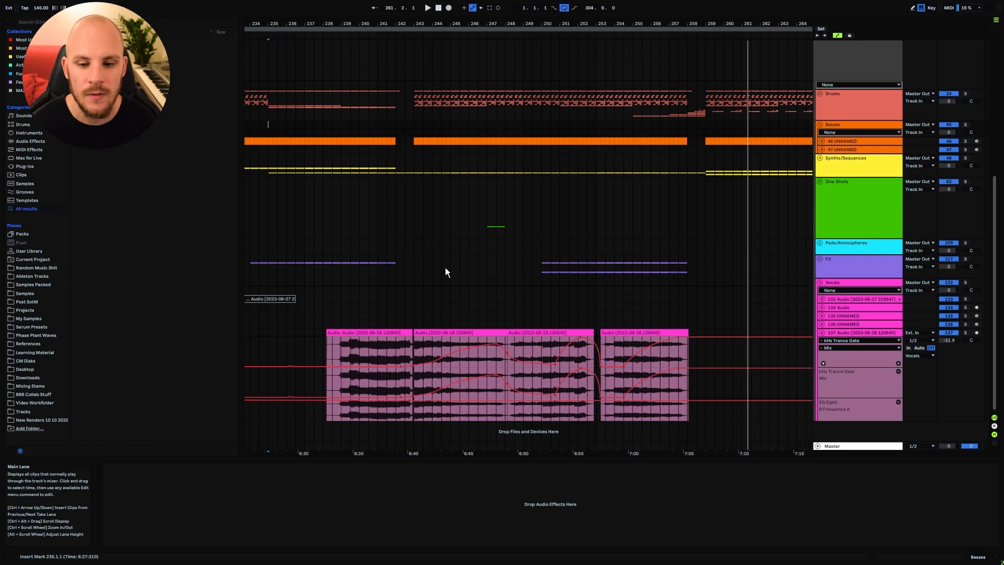
# Step: Unfold the Synths/Sequences group and the 58 UNNAMED track with the freeze clip, and play that track soloed from bar 243 to bar 246
pyautogui.click(819, 158)
pyautogui.click(823, 276)
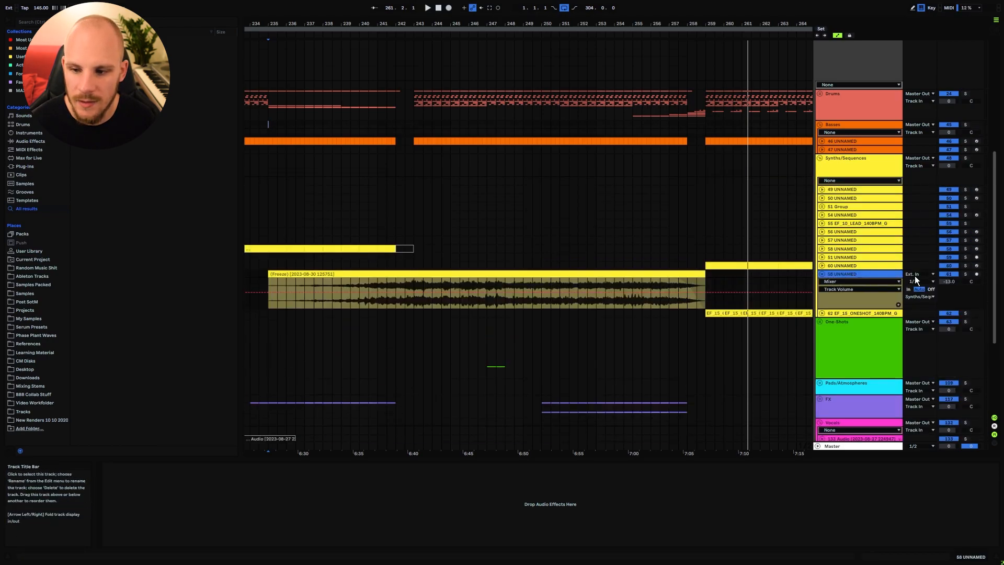
pyautogui.click(412, 283)
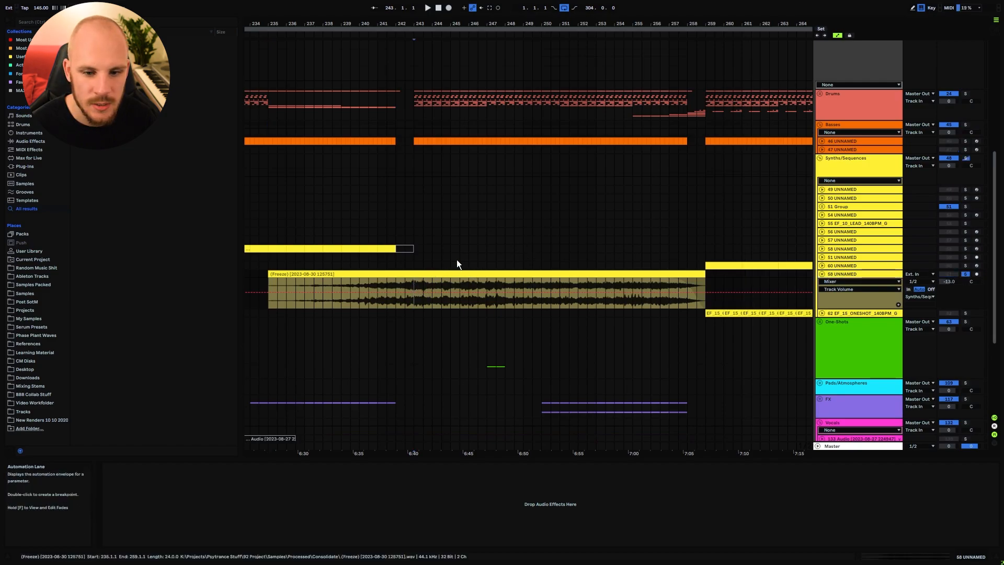
pyautogui.press('space')
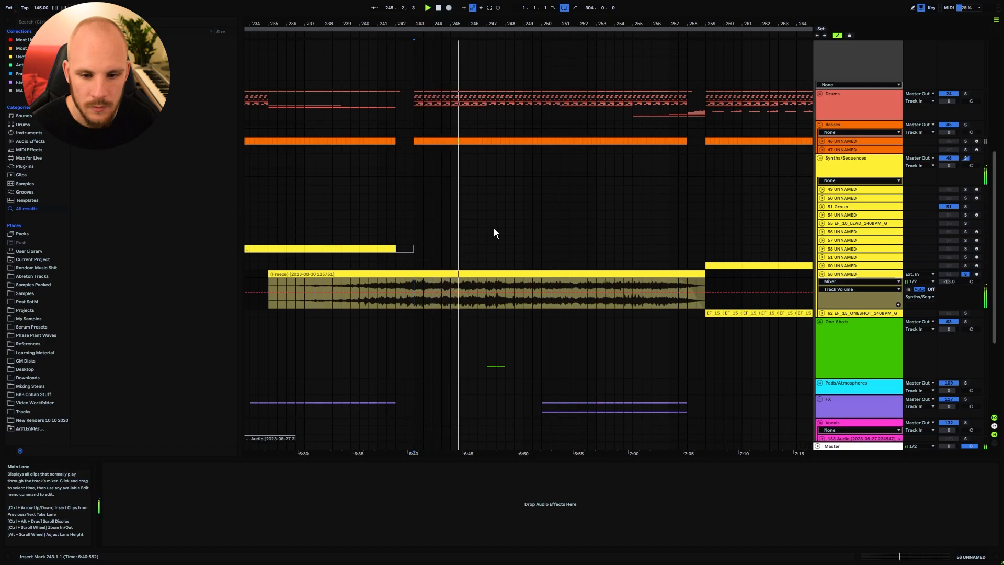
pyautogui.press('space')
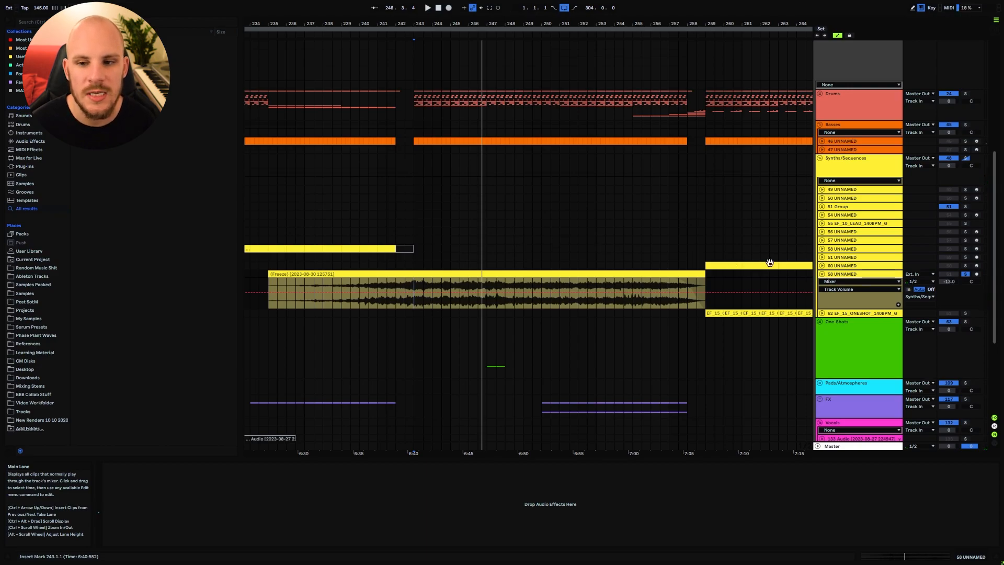
# Step: Unsolo and mute the 58 UNNAMED freeze track, and play the arrangement from bar 242 to bar 250 for comparison
pyautogui.keyDown('ctrl'); pyautogui.click(949, 274); pyautogui.keyUp('ctrl')
pyautogui.click(949, 274)
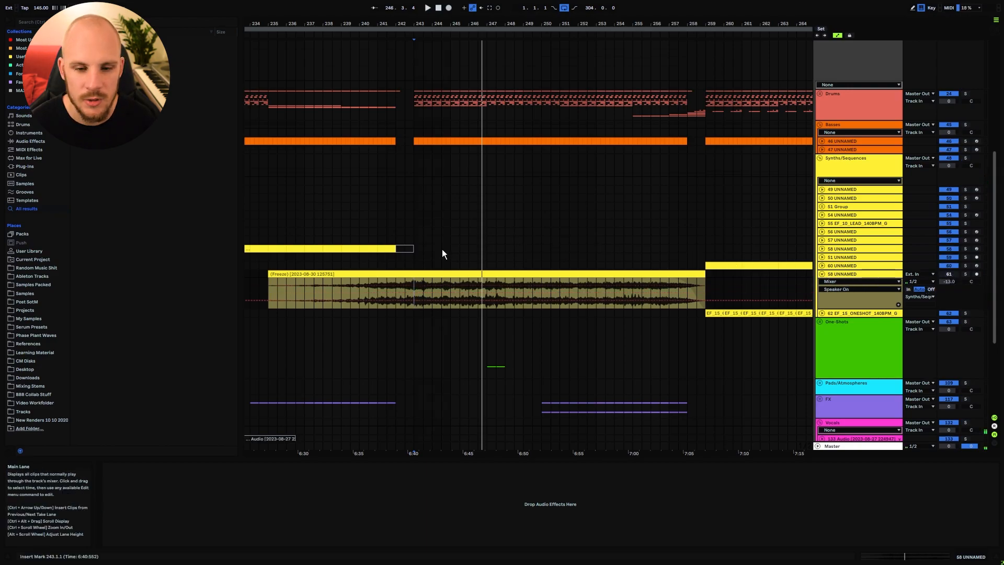
pyautogui.click(397, 264)
pyautogui.scroll(-3, 434, 251)
pyautogui.press('space')
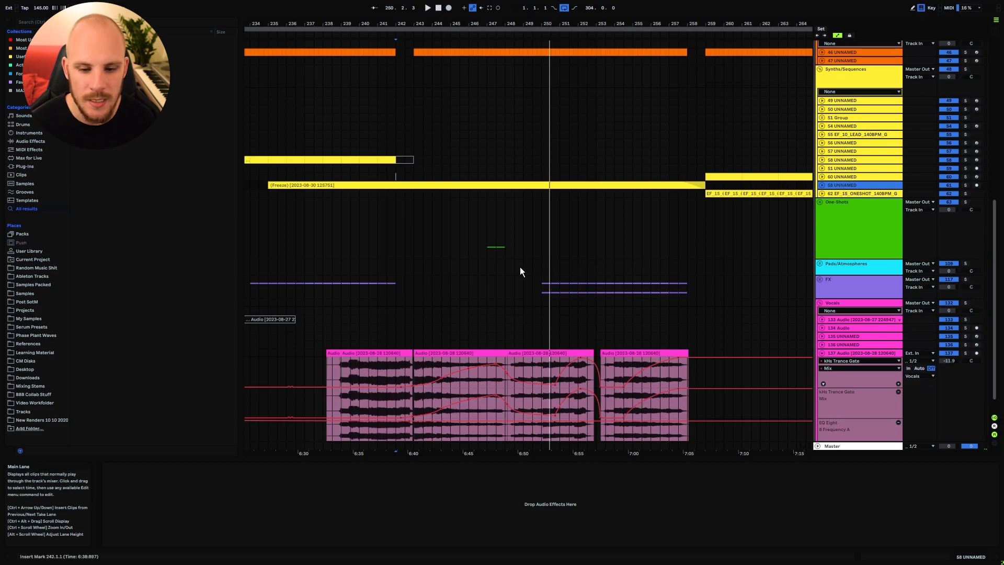
# Step: Examine track 137's trance gate automation by marking bars 242 to 246, 244 to 248, 254 to 257 and 251 to 252, then bar 250
pyautogui.scroll(-1, 519, 267)
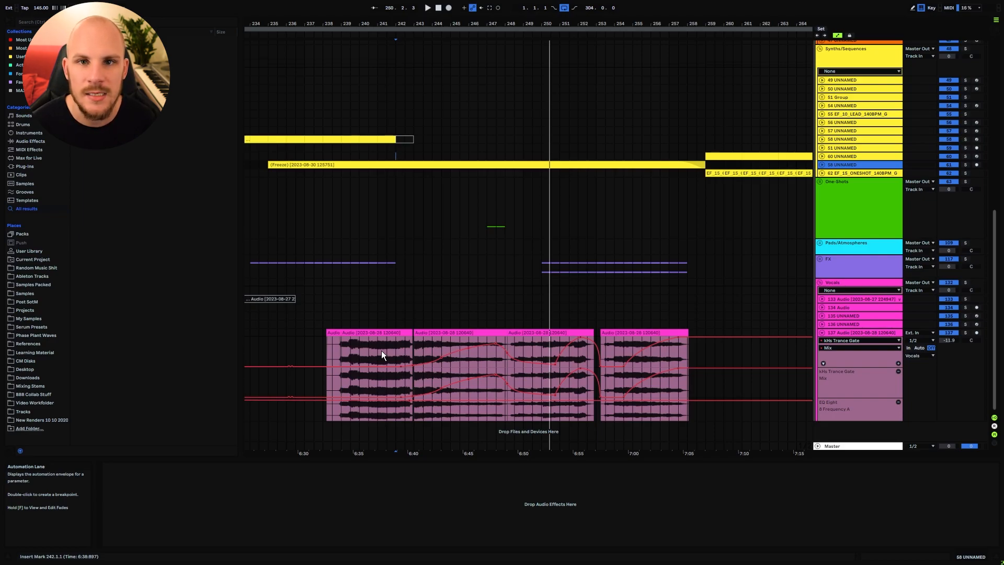
pyautogui.moveTo(394, 359); pyautogui.dragTo(478, 358)
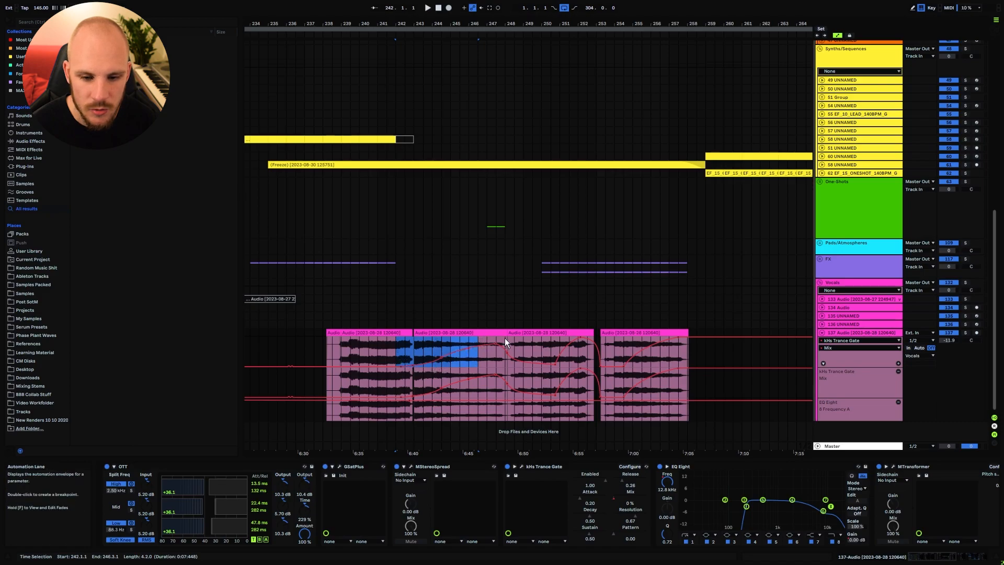
pyautogui.click(414, 349)
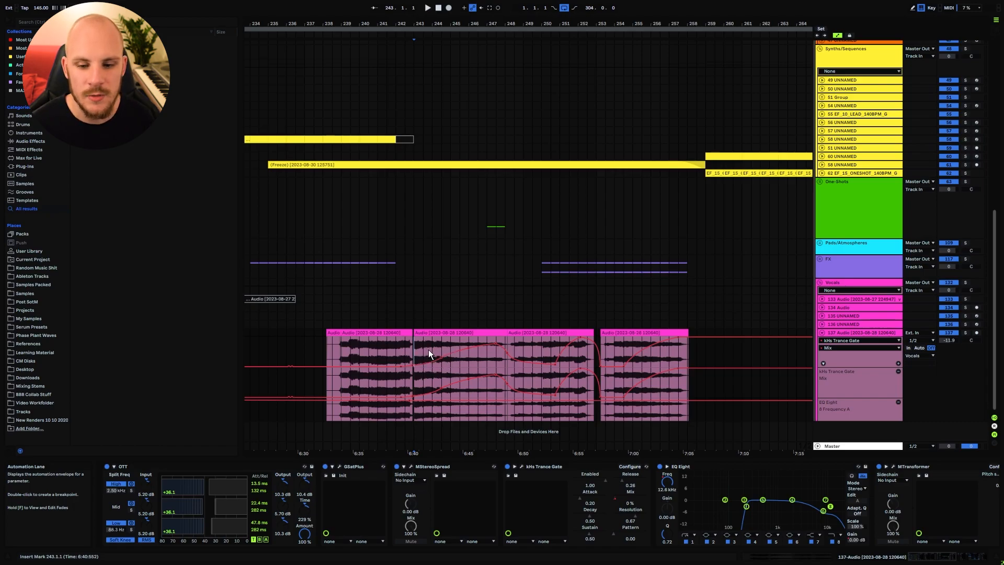
pyautogui.moveTo(444, 343); pyautogui.dragTo(497, 347)
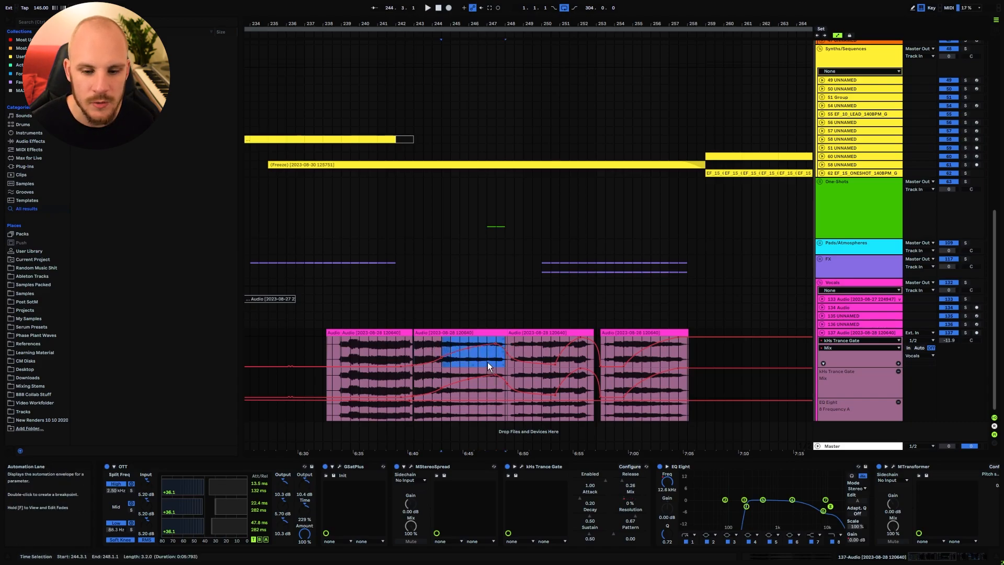
pyautogui.moveTo(624, 346); pyautogui.dragTo(677, 348)
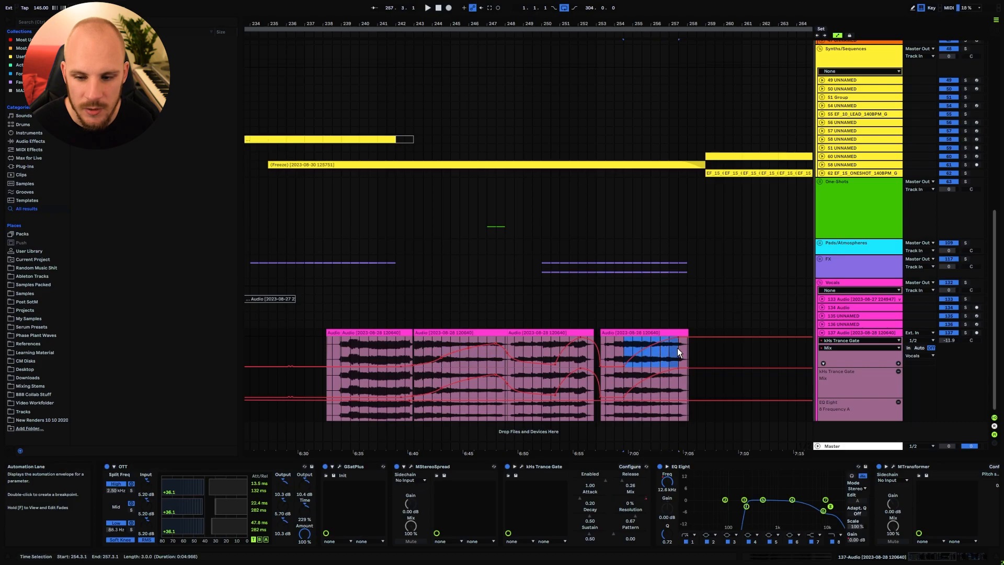
pyautogui.moveTo(553, 345); pyautogui.dragTo(575, 356)
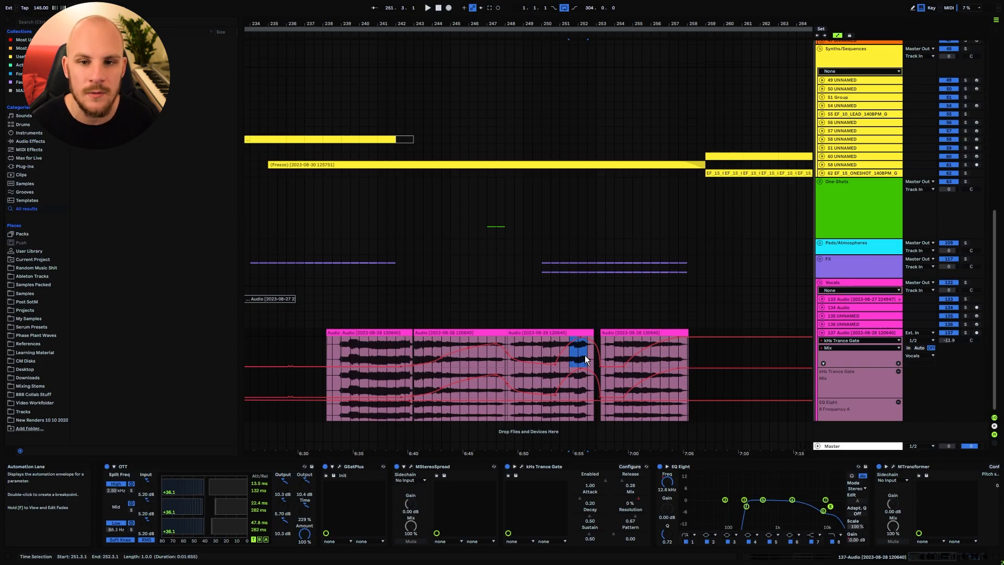
pyautogui.click(552, 353)
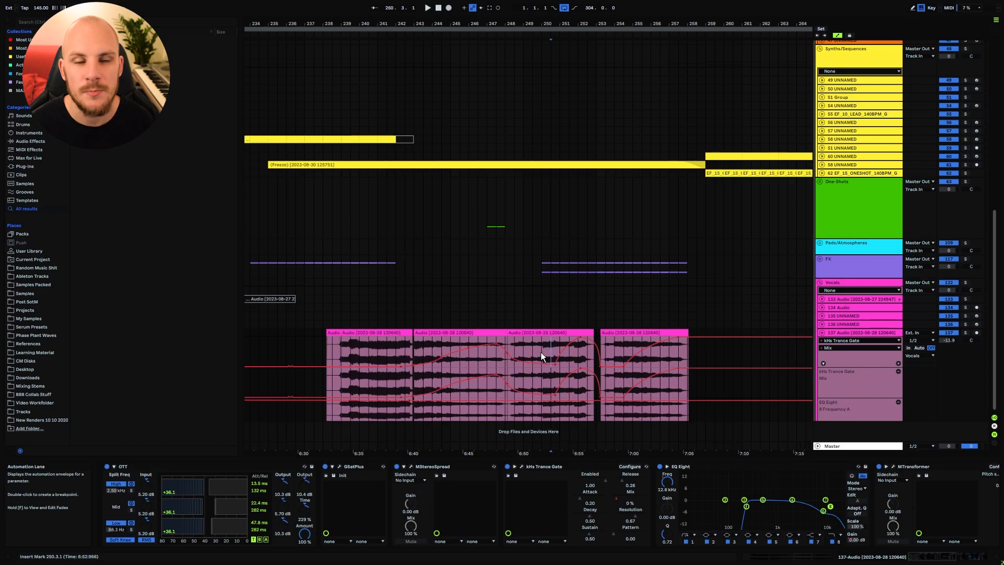